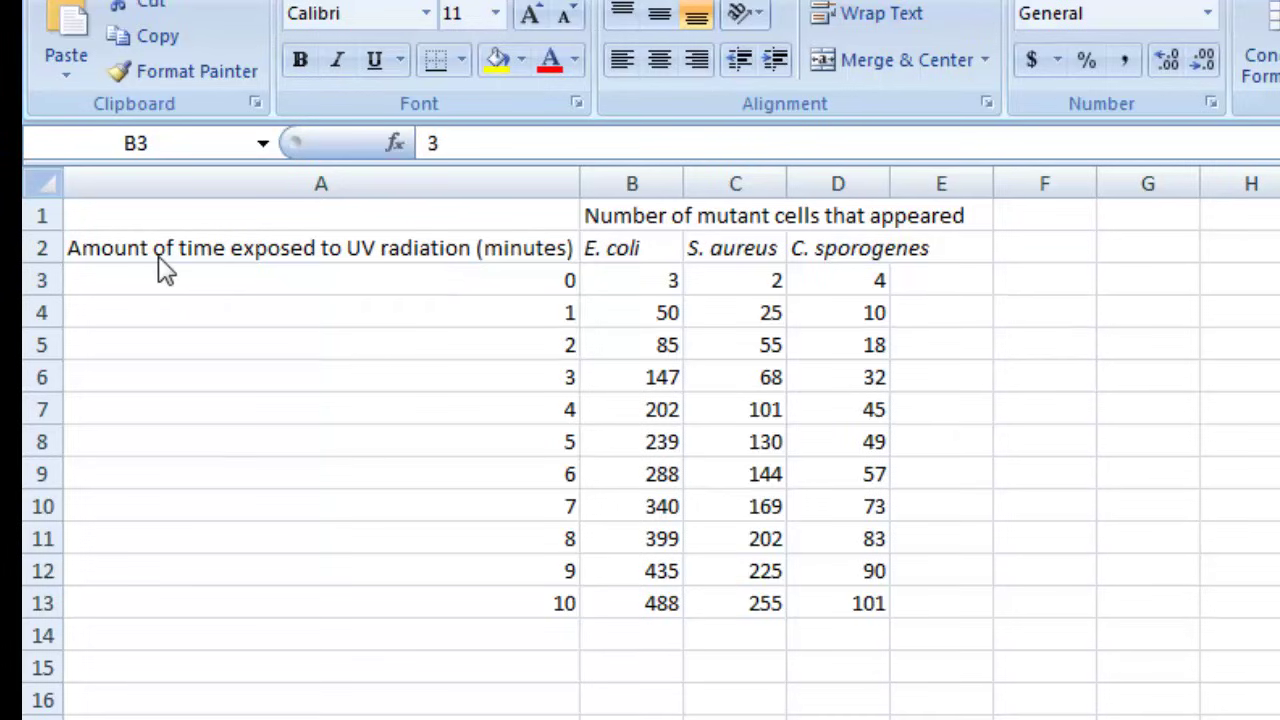
- Select the table A2:D13 of exposure times and the three species' mutant counts
{"action": "left_click", "coordinate": [308, 255]}
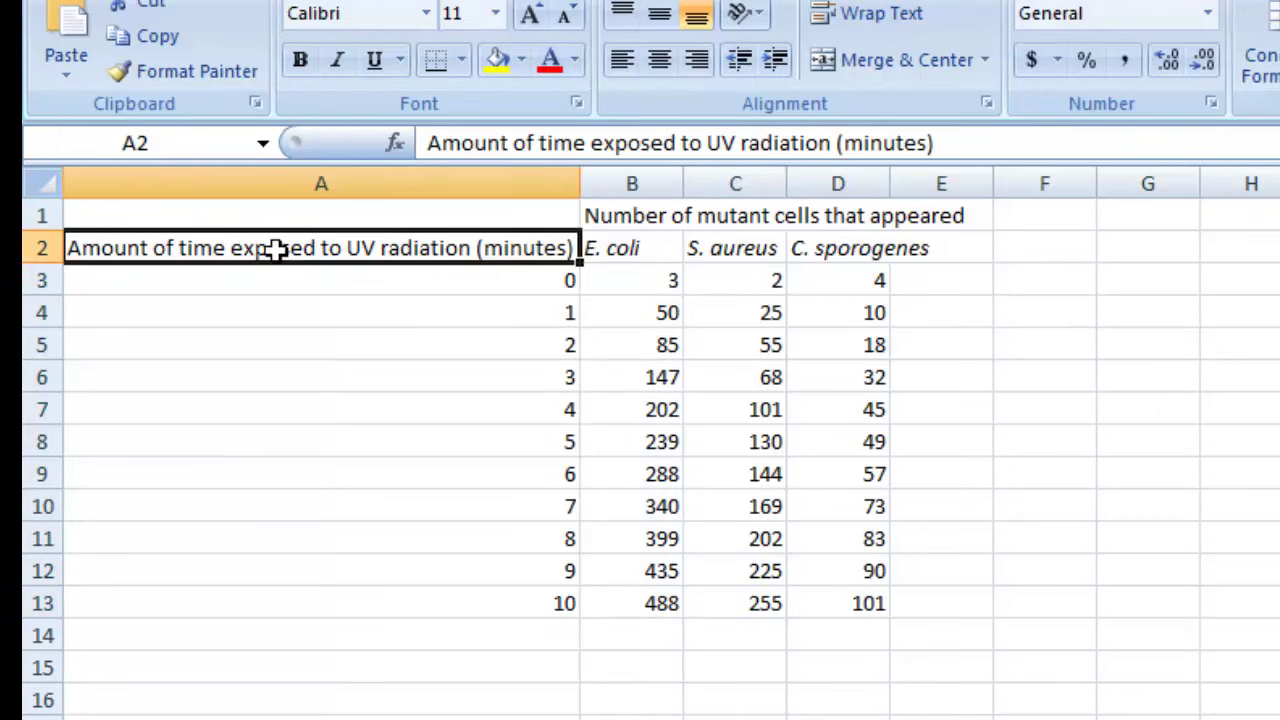
{"action": "left_click_drag", "start_coordinate": [274, 263], "coordinate": [289, 591]}
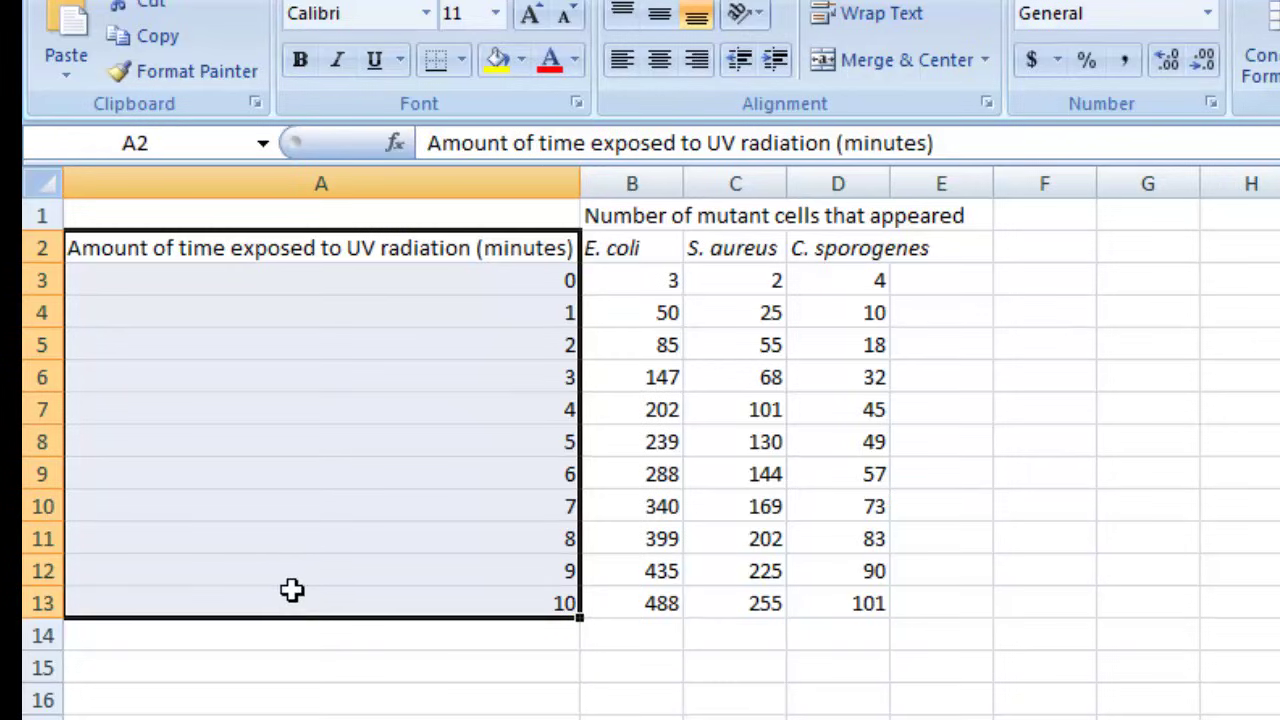
{"action": "left_click", "coordinate": [635, 280]}
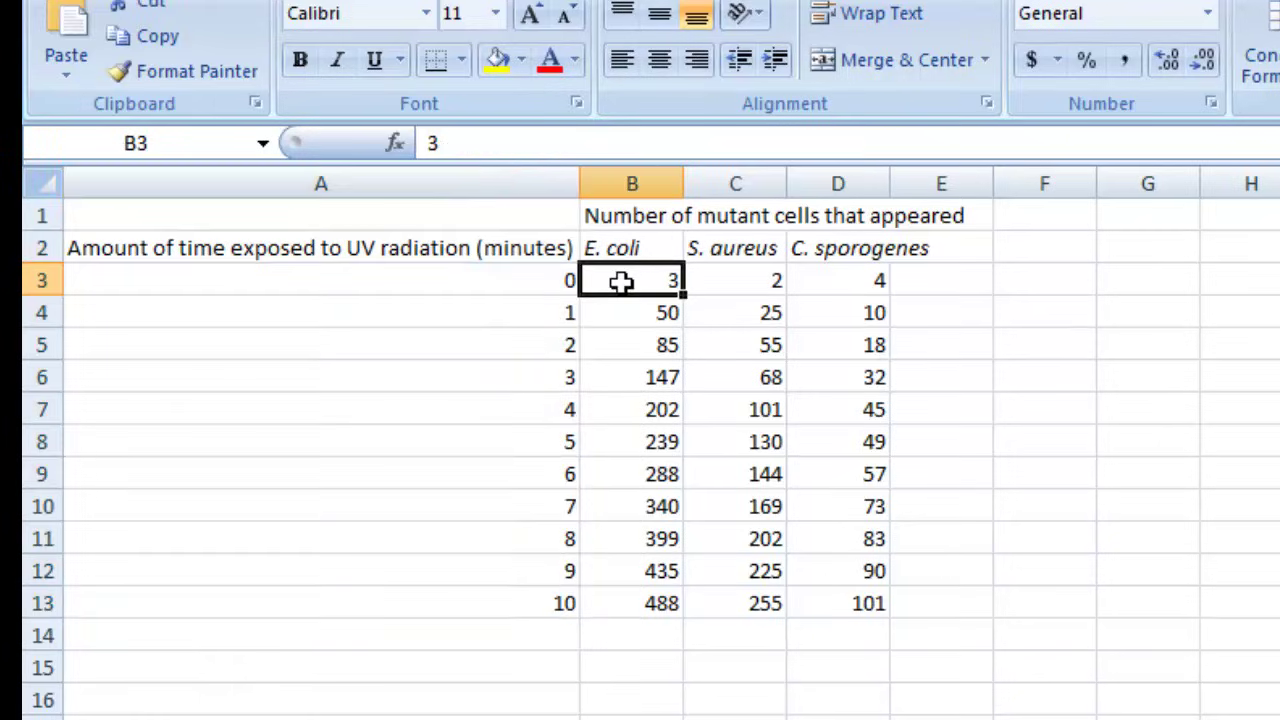
{"action": "left_click_drag", "start_coordinate": [618, 280], "coordinate": [611, 590]}
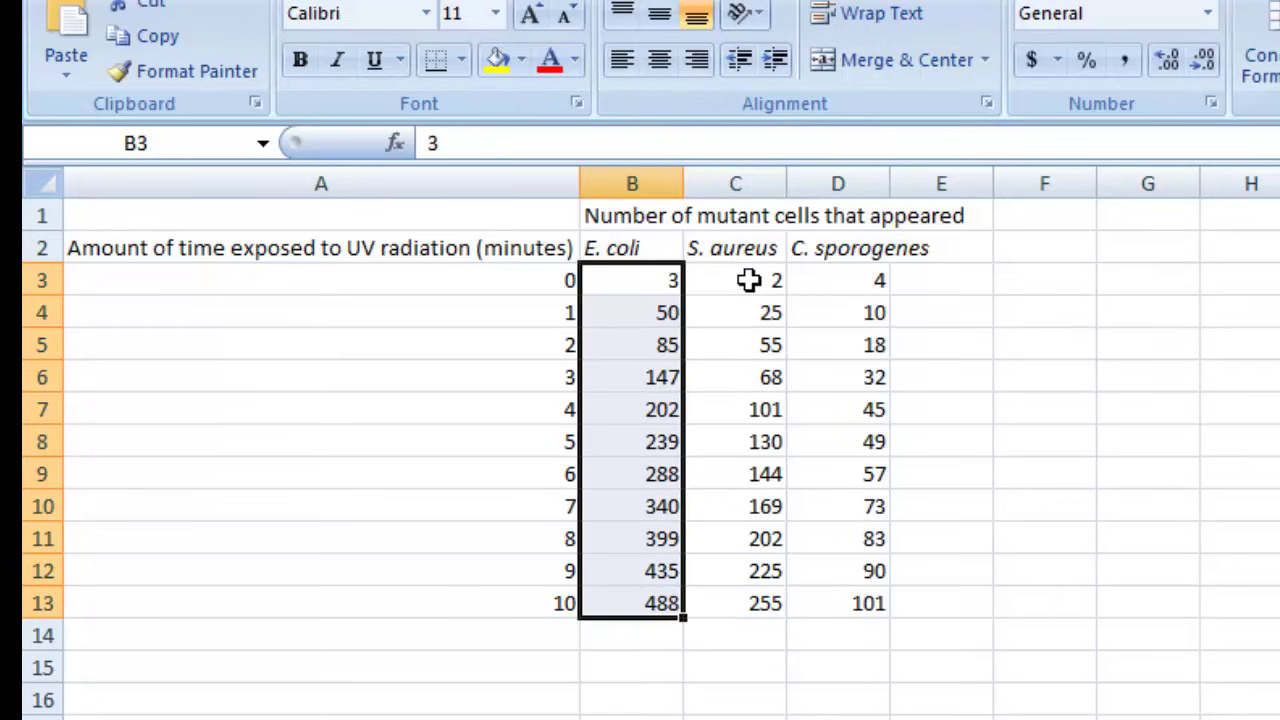
{"action": "left_click_drag", "start_coordinate": [749, 280], "coordinate": [757, 604]}
{"action": "left_click_drag", "start_coordinate": [834, 280], "coordinate": [840, 588]}
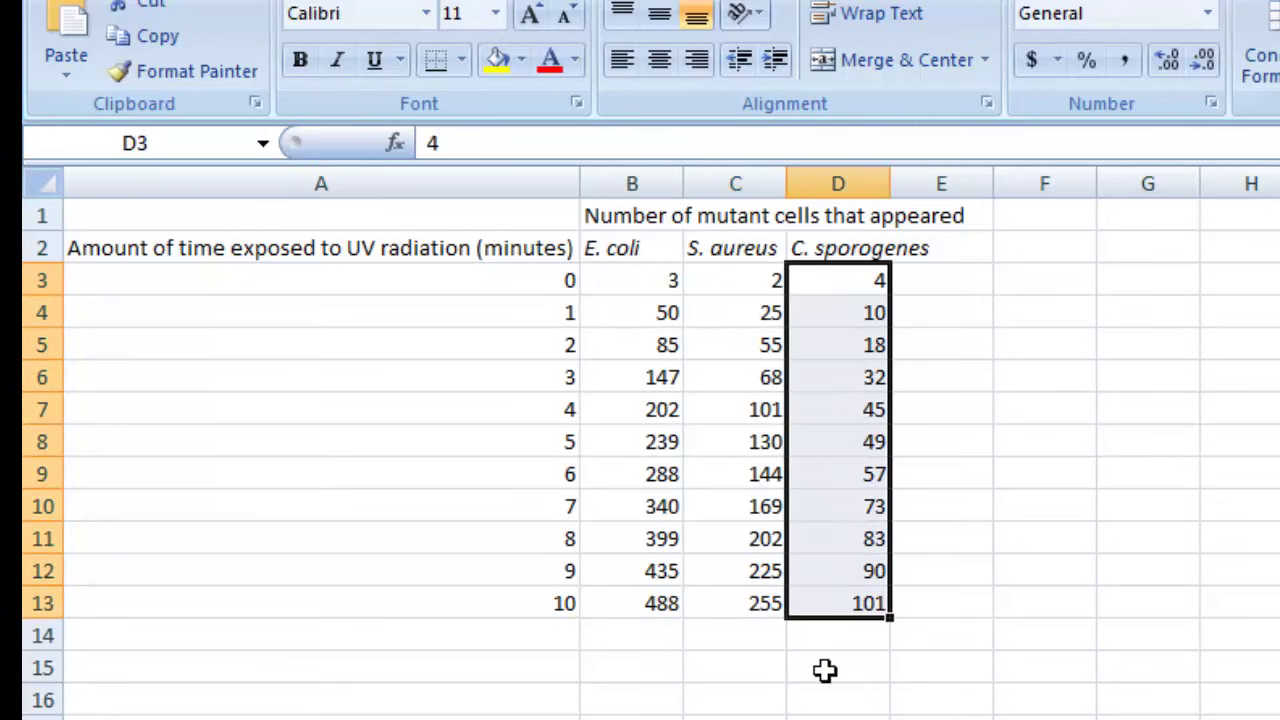
{"action": "left_click", "coordinate": [453, 277]}
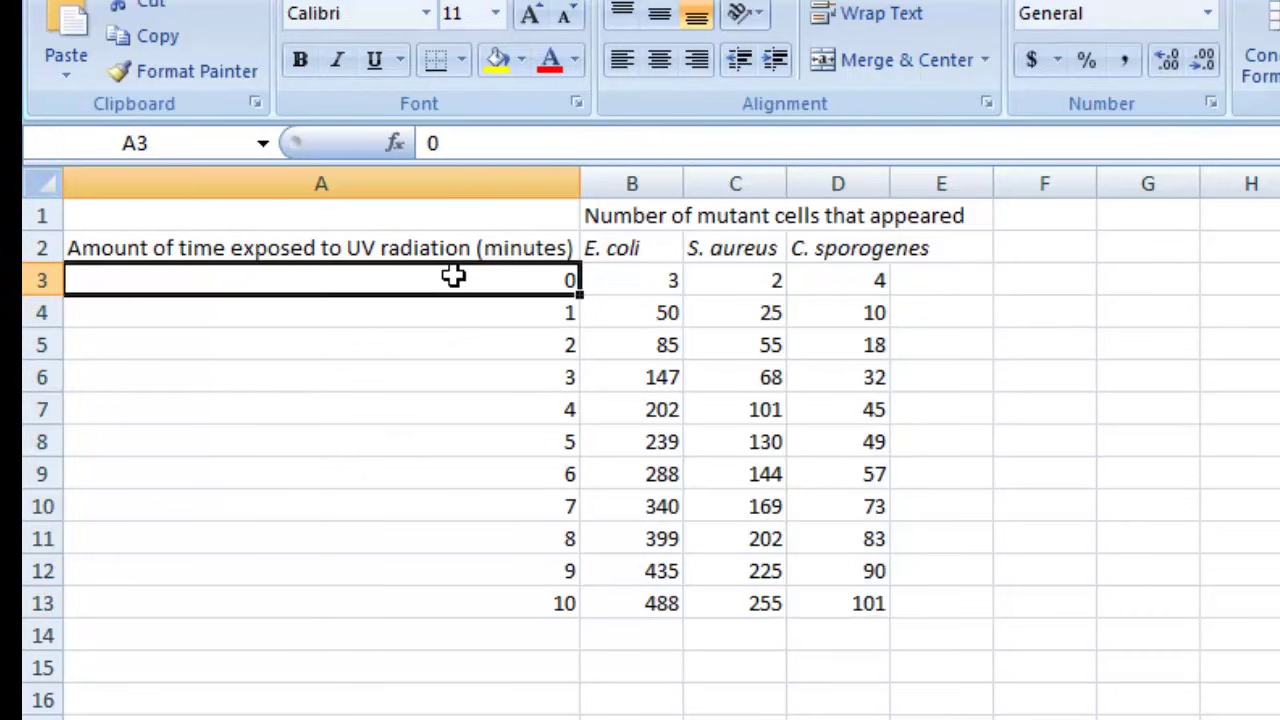
{"action": "left_click_drag", "start_coordinate": [453, 277], "coordinate": [463, 600]}
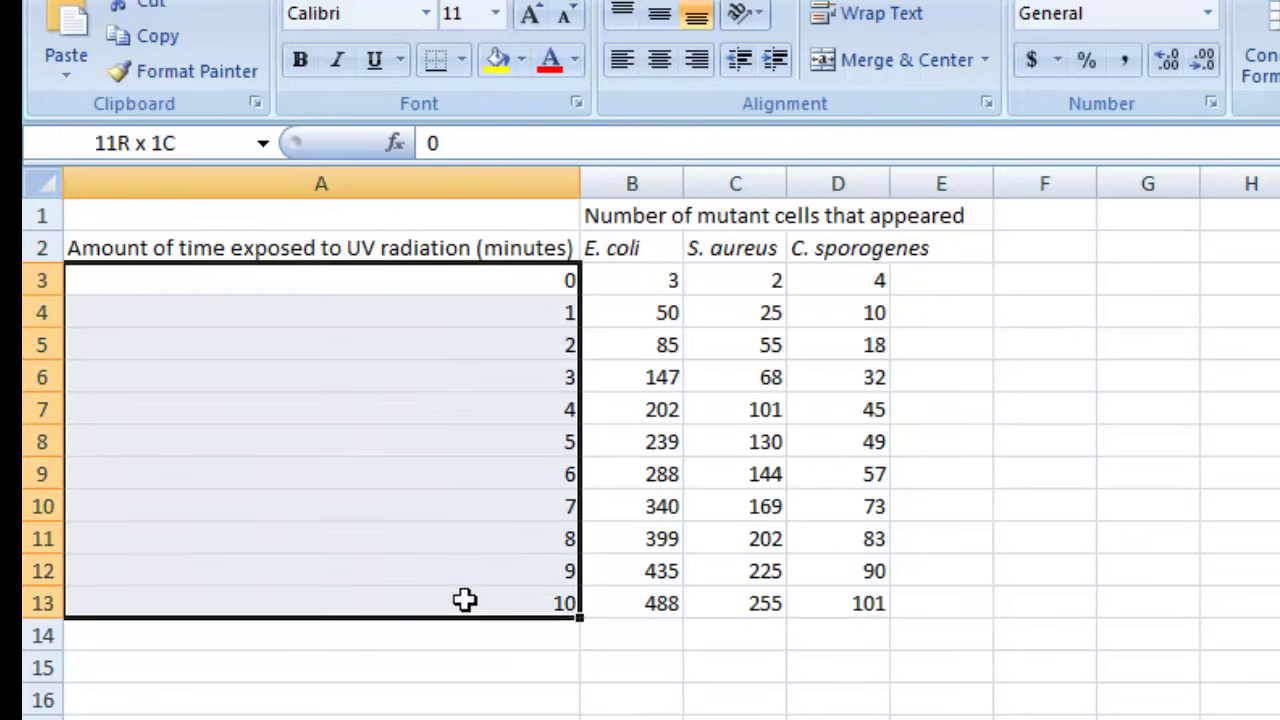
{"action": "left_click_drag", "start_coordinate": [629, 285], "coordinate": [837, 622]}
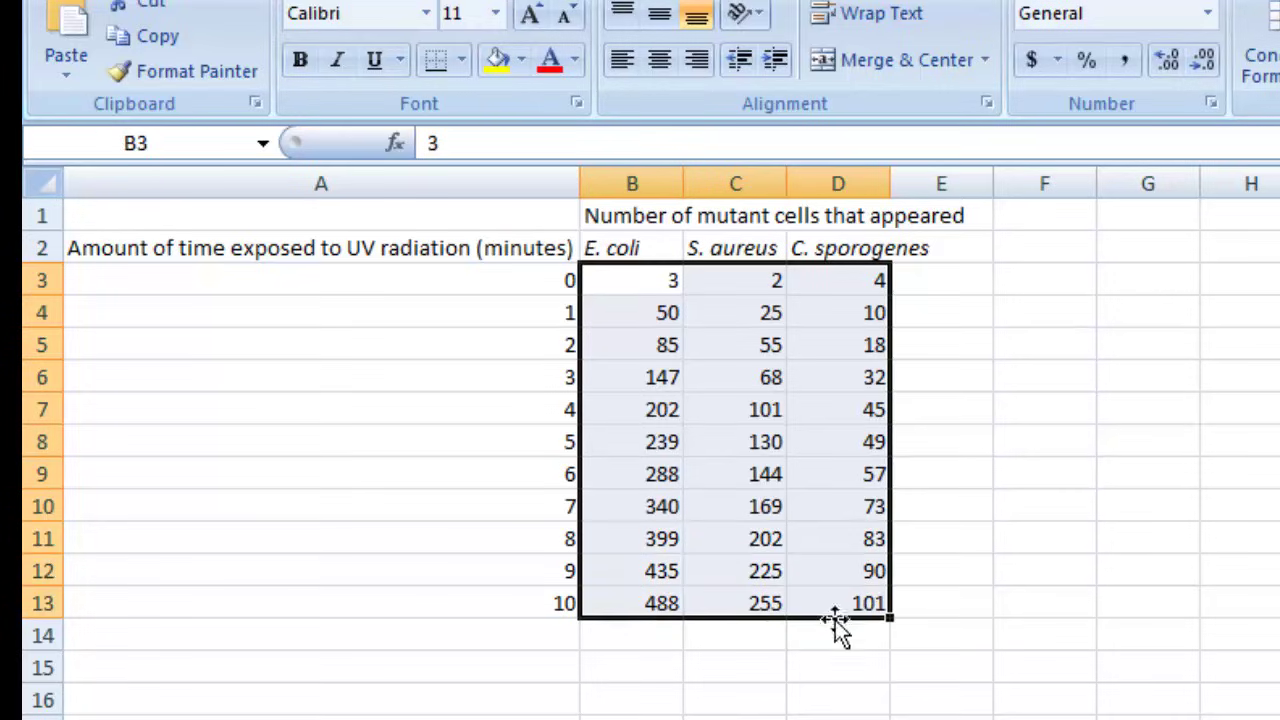
{"action": "left_click", "coordinate": [868, 679]}
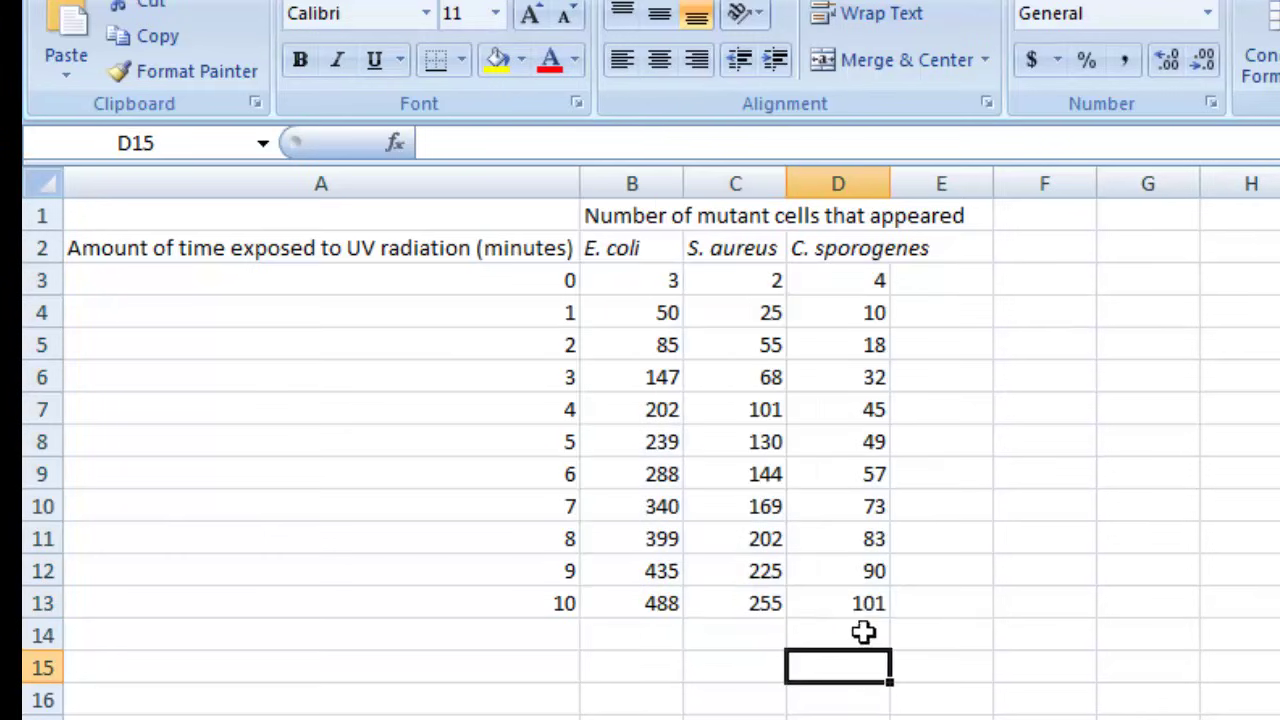
{"action": "left_click_drag", "start_coordinate": [853, 600], "coordinate": [357, 263]}
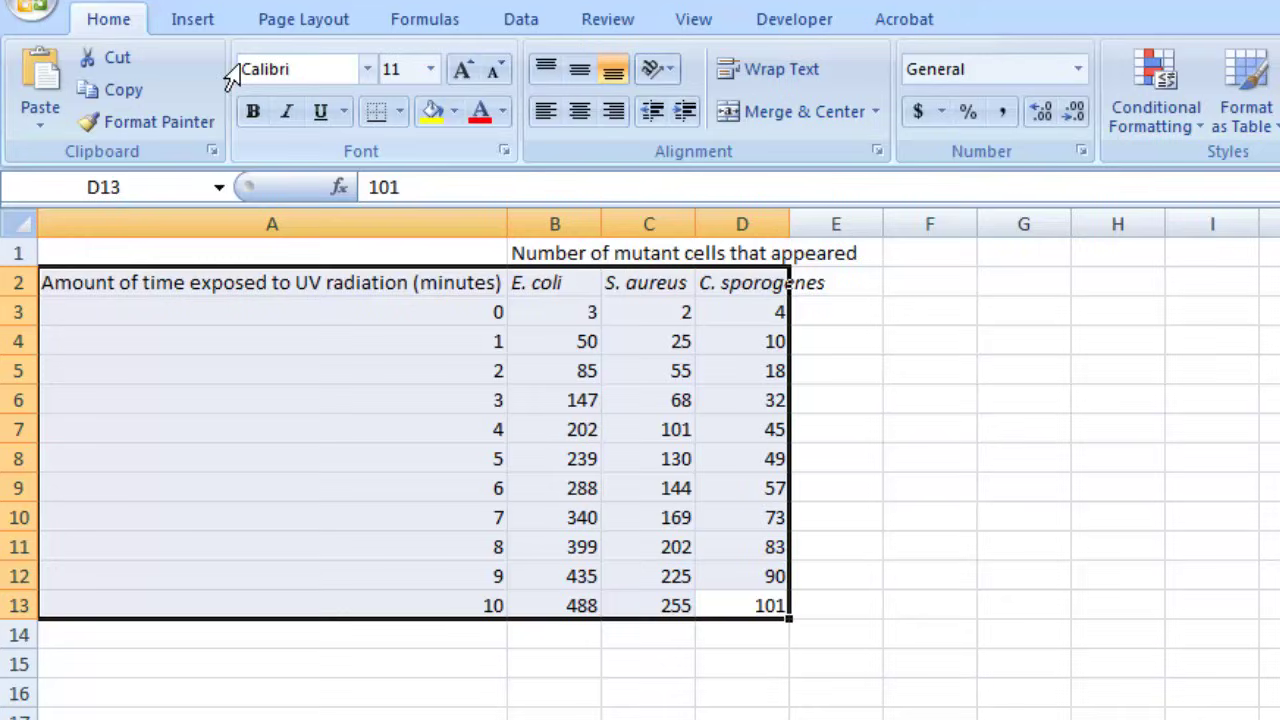
- Insert a Scatter with Smooth Lines and Markers chart from the selection
{"action": "left_click", "coordinate": [199, 27]}
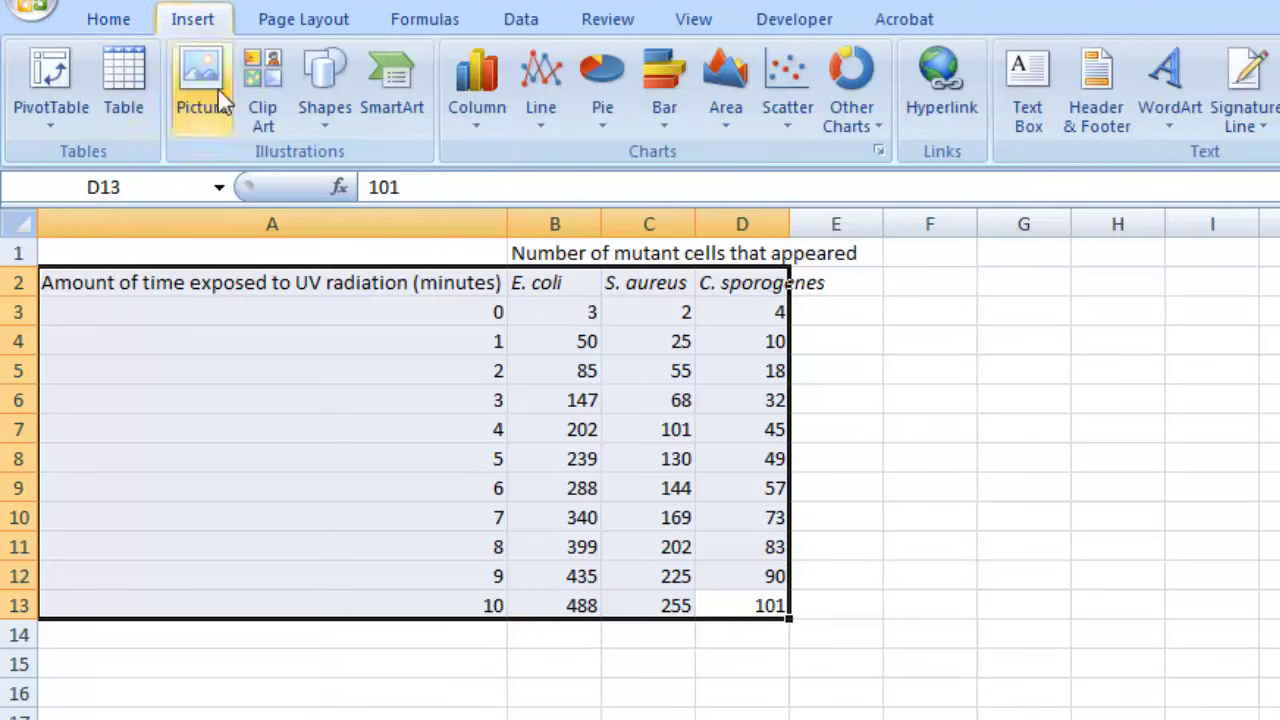
{"action": "left_click", "coordinate": [788, 130]}
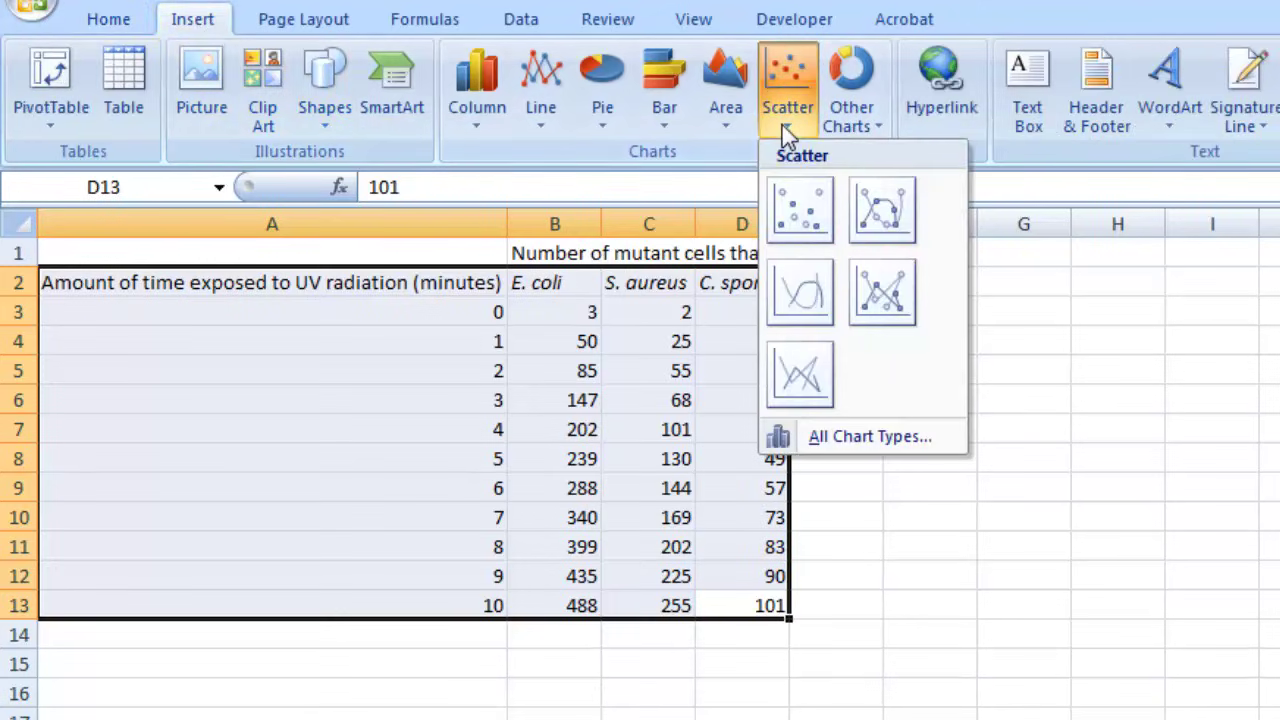
{"action": "left_click", "coordinate": [880, 210]}
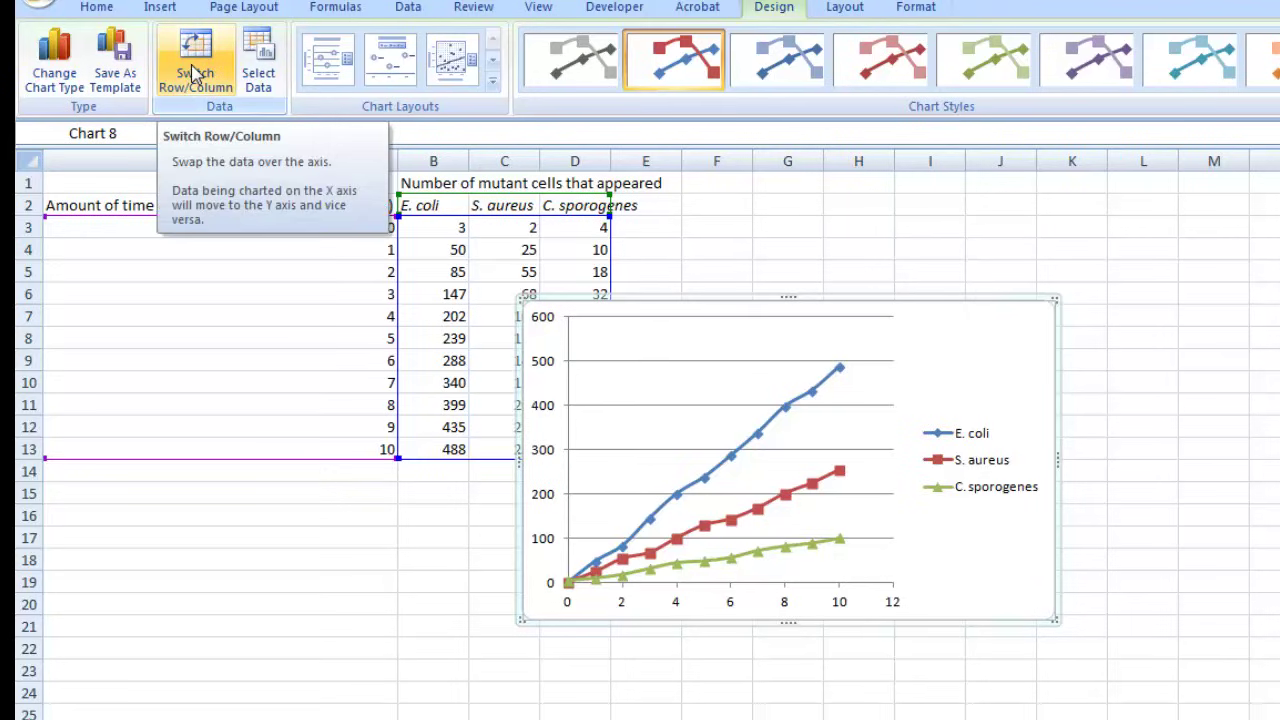
{"action": "left_click", "coordinate": [196, 77]}
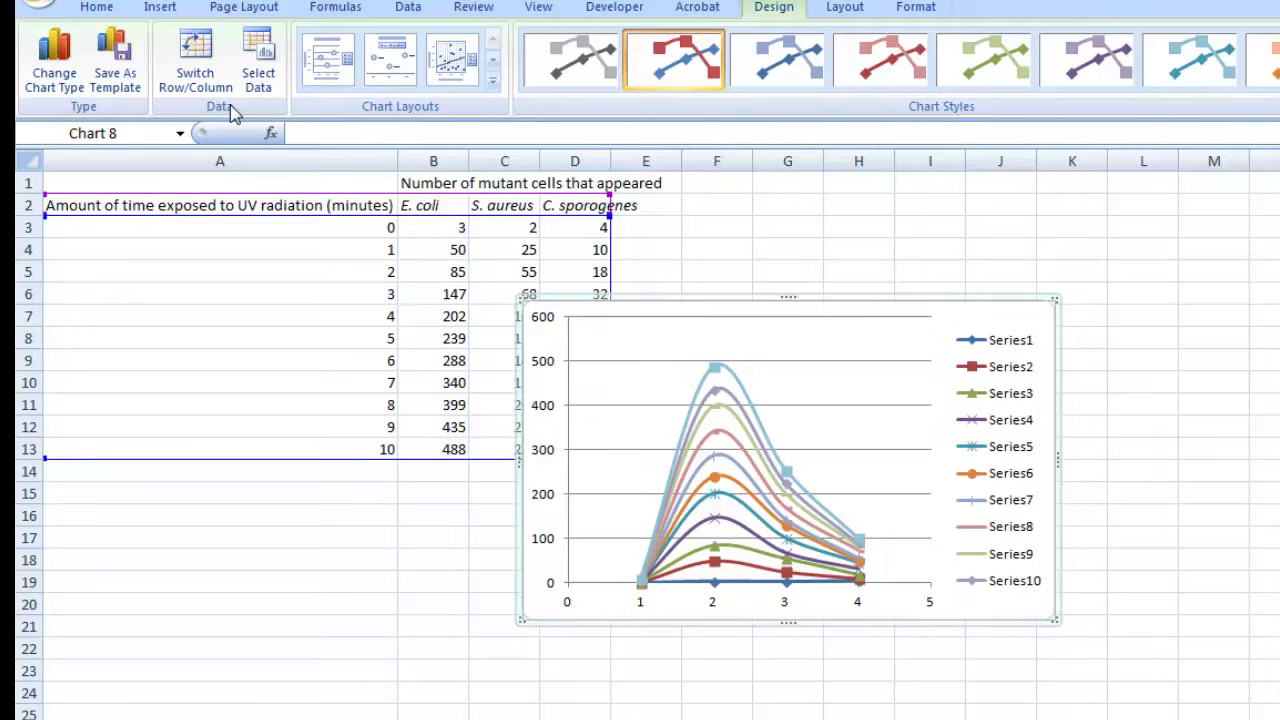
{"action": "left_click", "coordinate": [196, 78]}
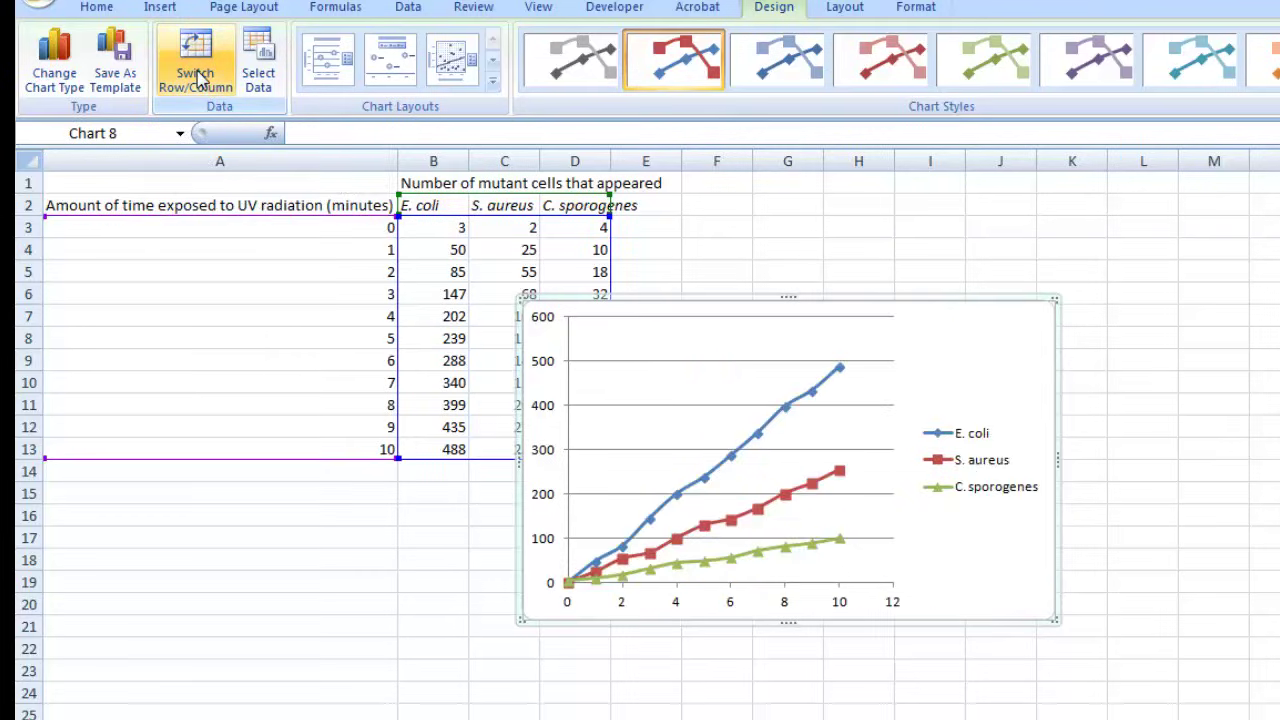
- Apply Chart Layout 1 to add chart title and axis title placeholders
{"action": "left_click", "coordinate": [320, 78]}
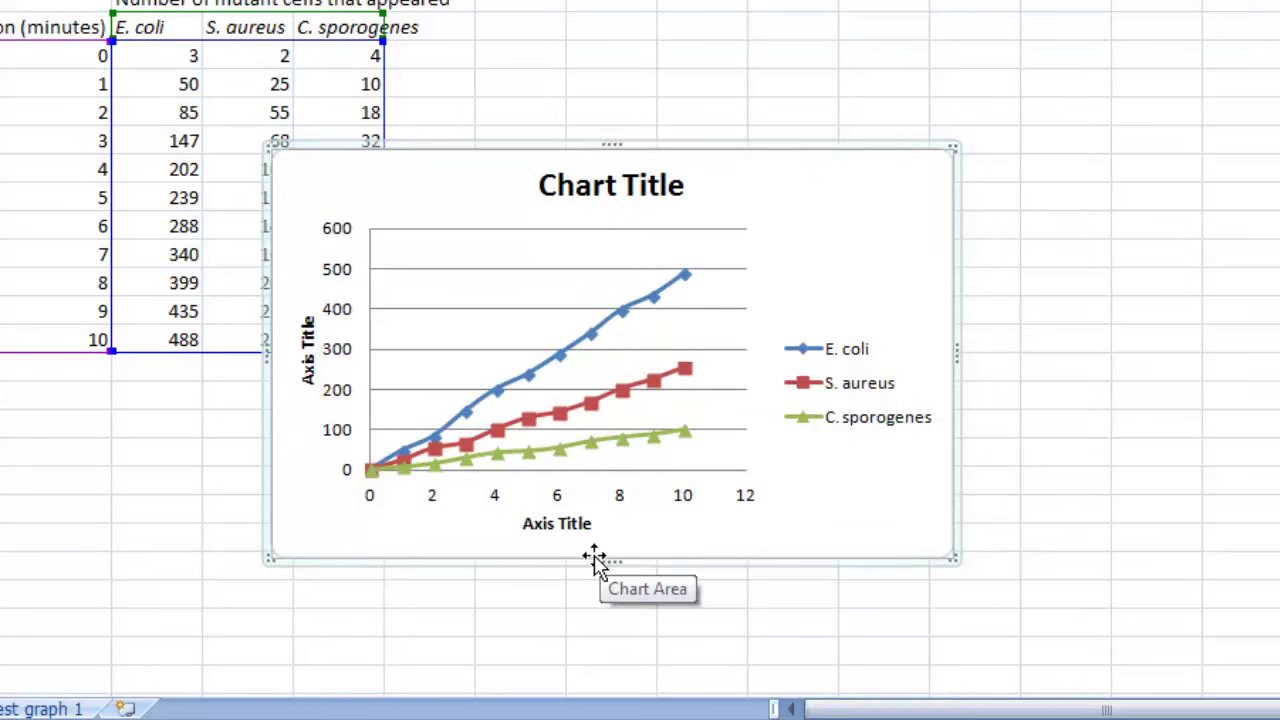
- Enlarge the chart and title the x-axis 'Amount of time bacteria were exposed to UV (minutes)'
{"action": "left_click_drag", "start_coordinate": [737, 152], "coordinate": [618, 44]}
{"action": "left_click_drag", "start_coordinate": [837, 451], "coordinate": [1028, 678]}
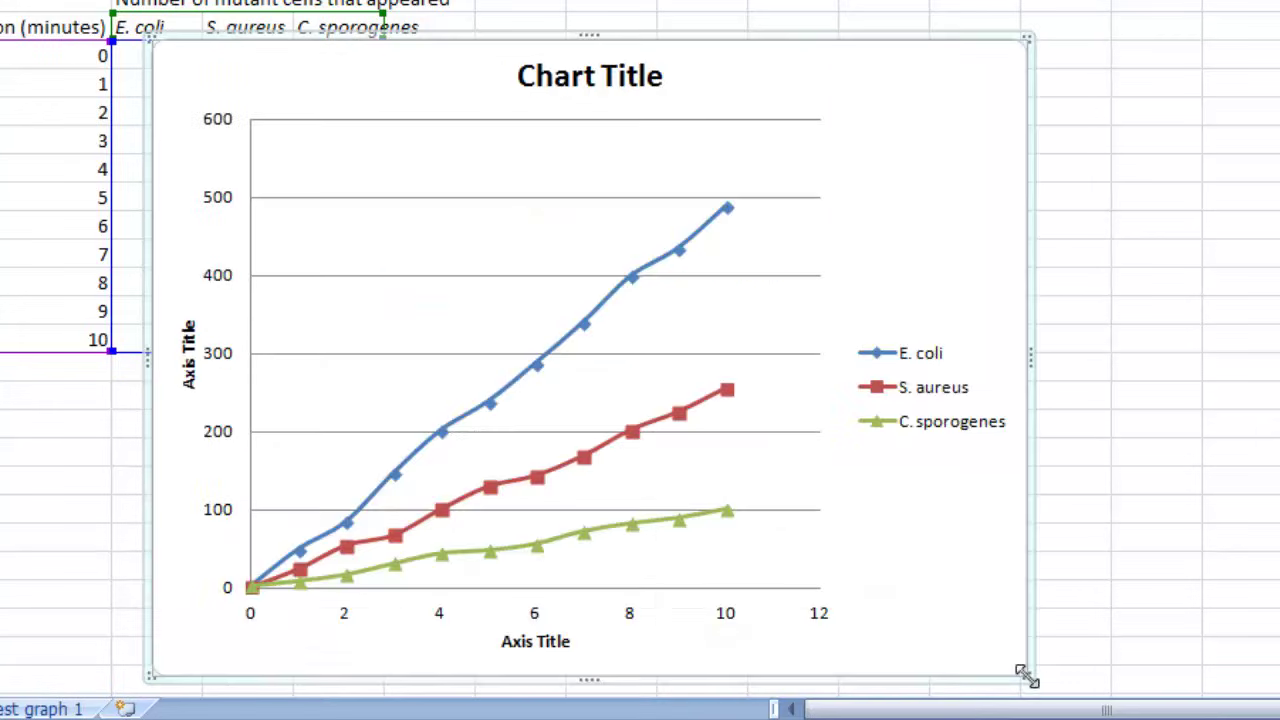
{"action": "left_click", "coordinate": [528, 645]}
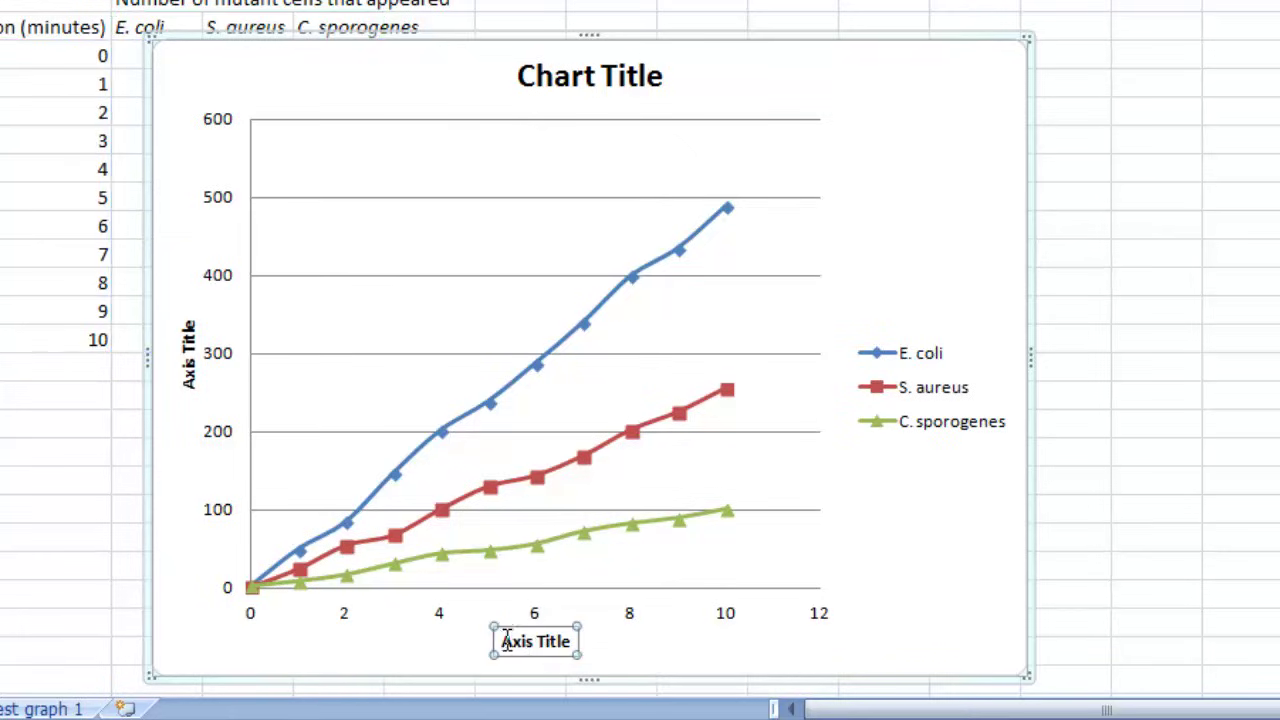
{"action": "left_click_drag", "start_coordinate": [505, 641], "coordinate": [617, 643]}
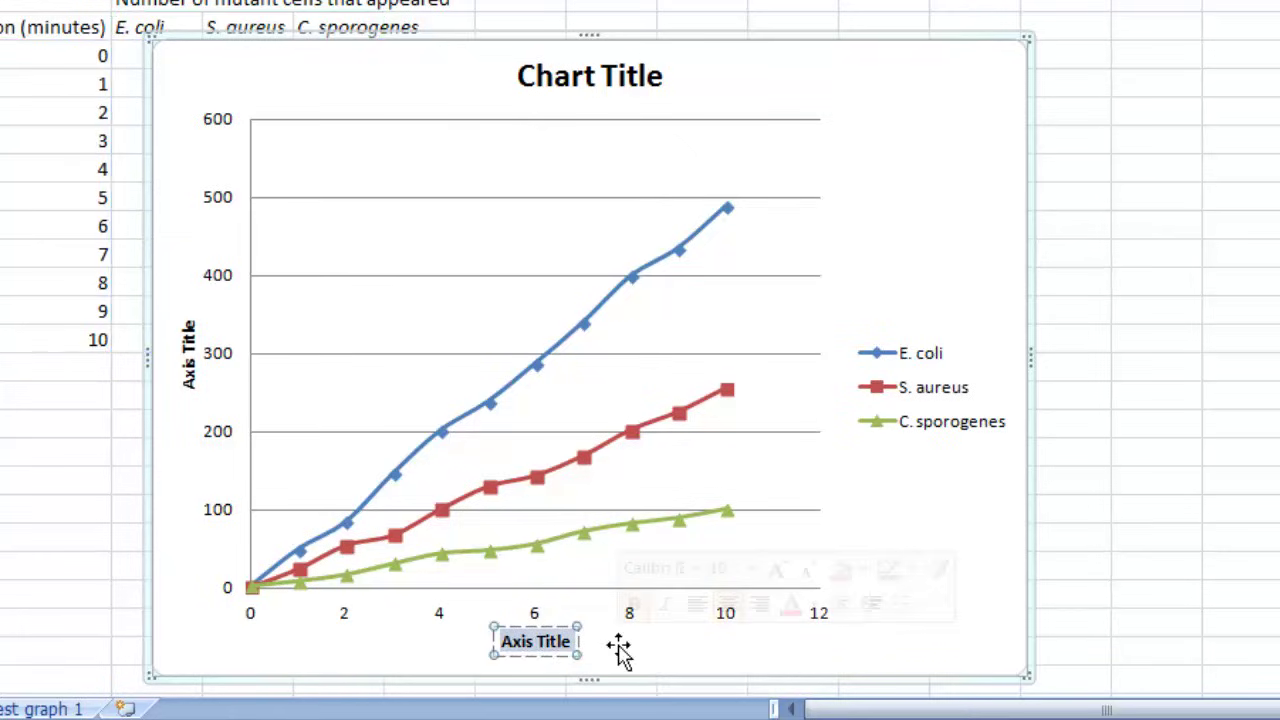
{"action": "type", "text": "Amount of time bacteria were exposed to UV (minutes)"}
{"action": "left_click", "coordinate": [805, 668]}
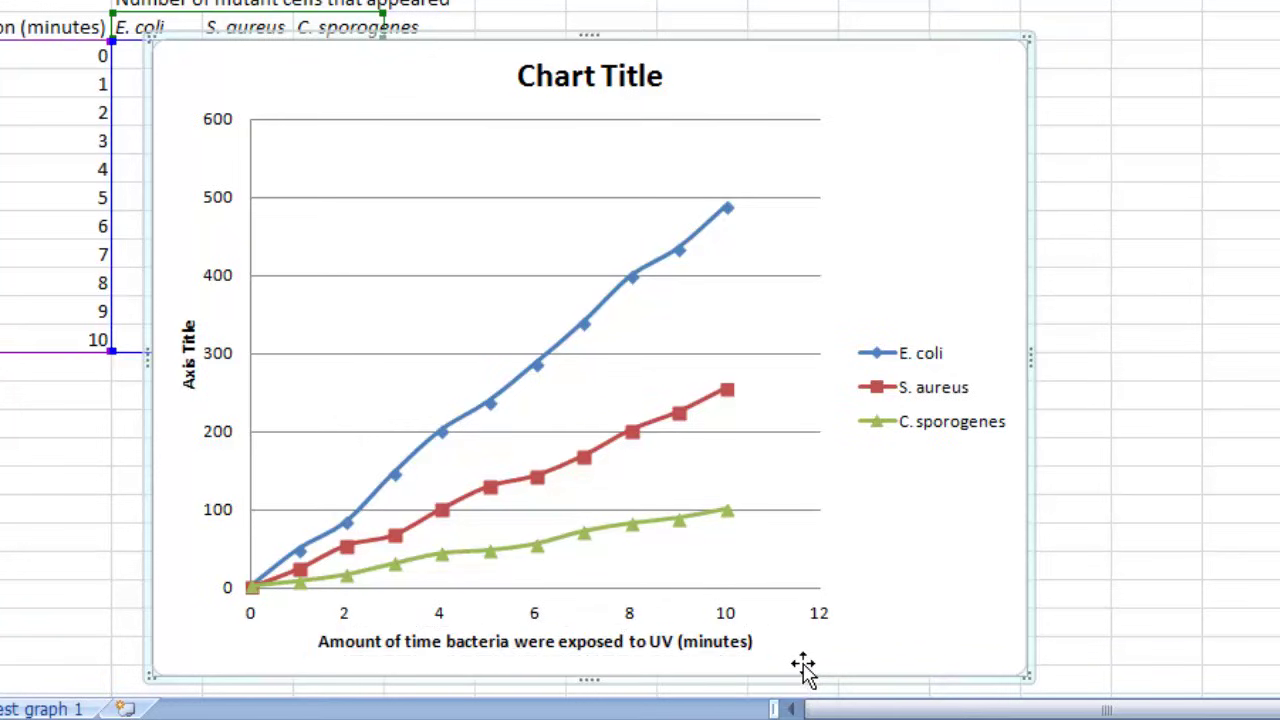
- Title the vertical axis 'Number of mutant bacterial cells'
{"action": "left_click", "coordinate": [188, 370]}
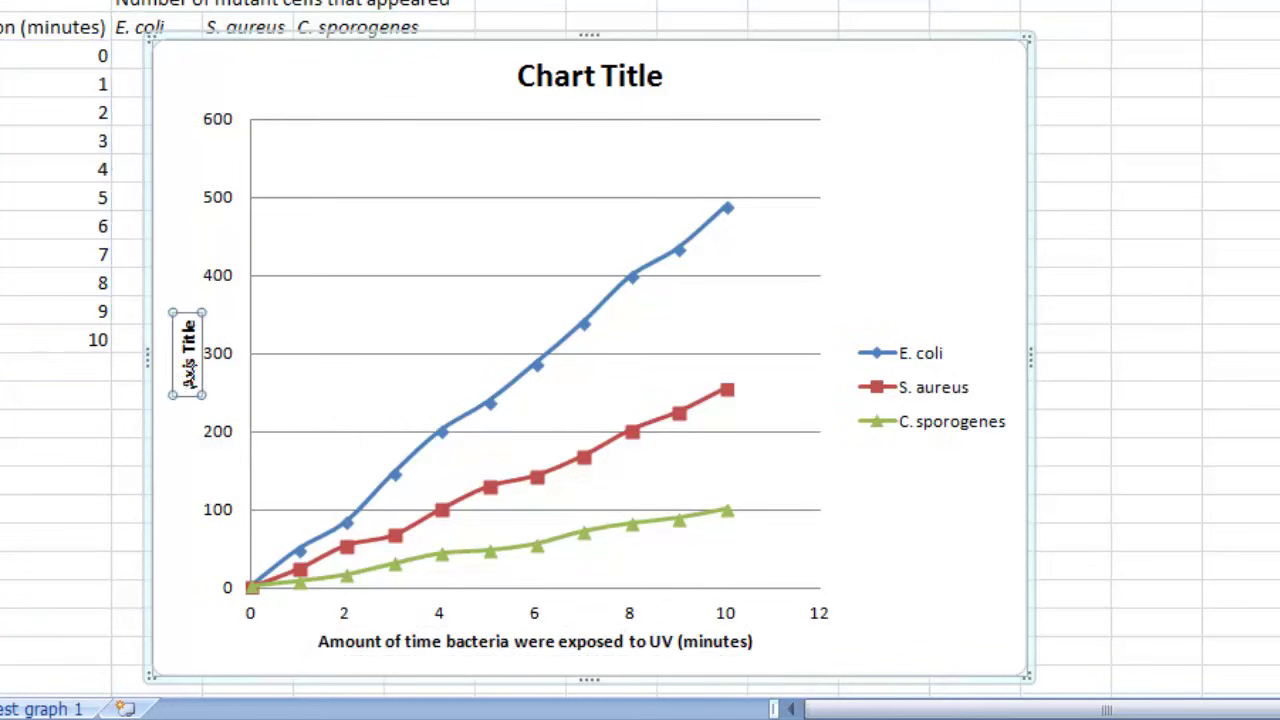
{"action": "type", "text": "Number of mutant bacterial cells"}
{"action": "key", "text": "Return"}
{"action": "left_click", "coordinate": [200, 178]}
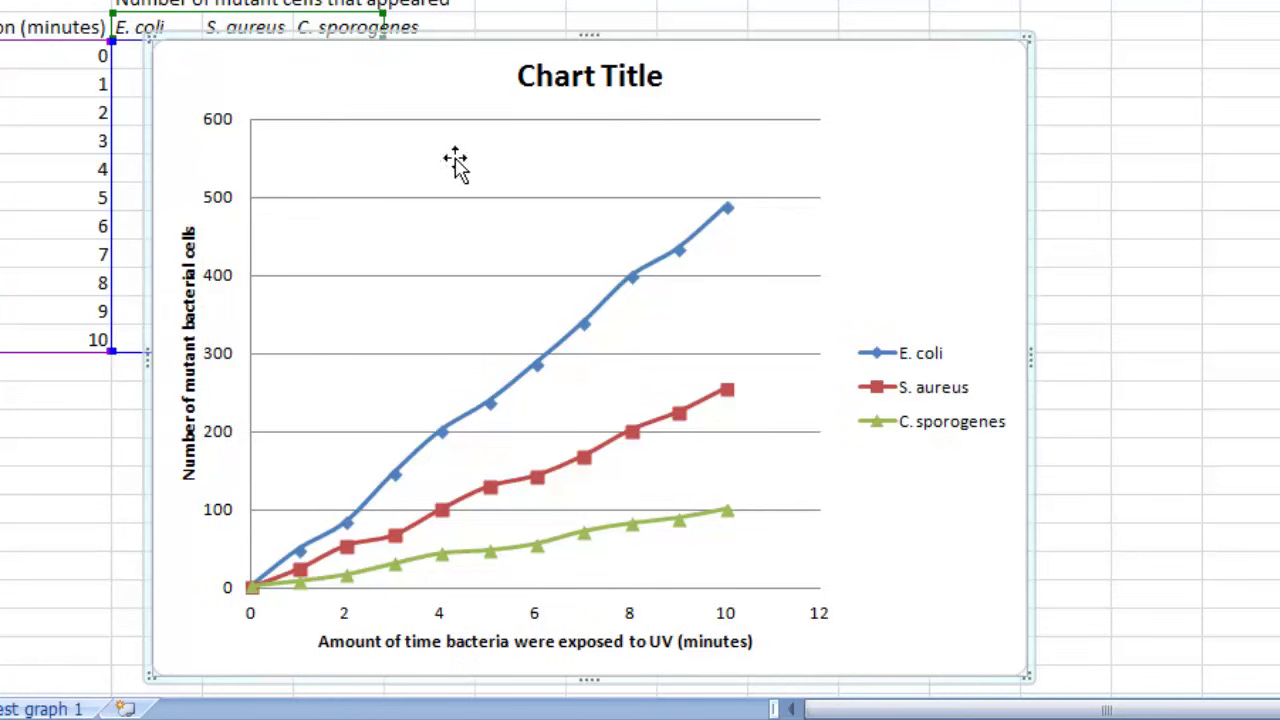
- Title the chart 'The effect of UV exposure on the appearance of mutant cells in 3 different bacterial…'
{"action": "left_click", "coordinate": [563, 90]}
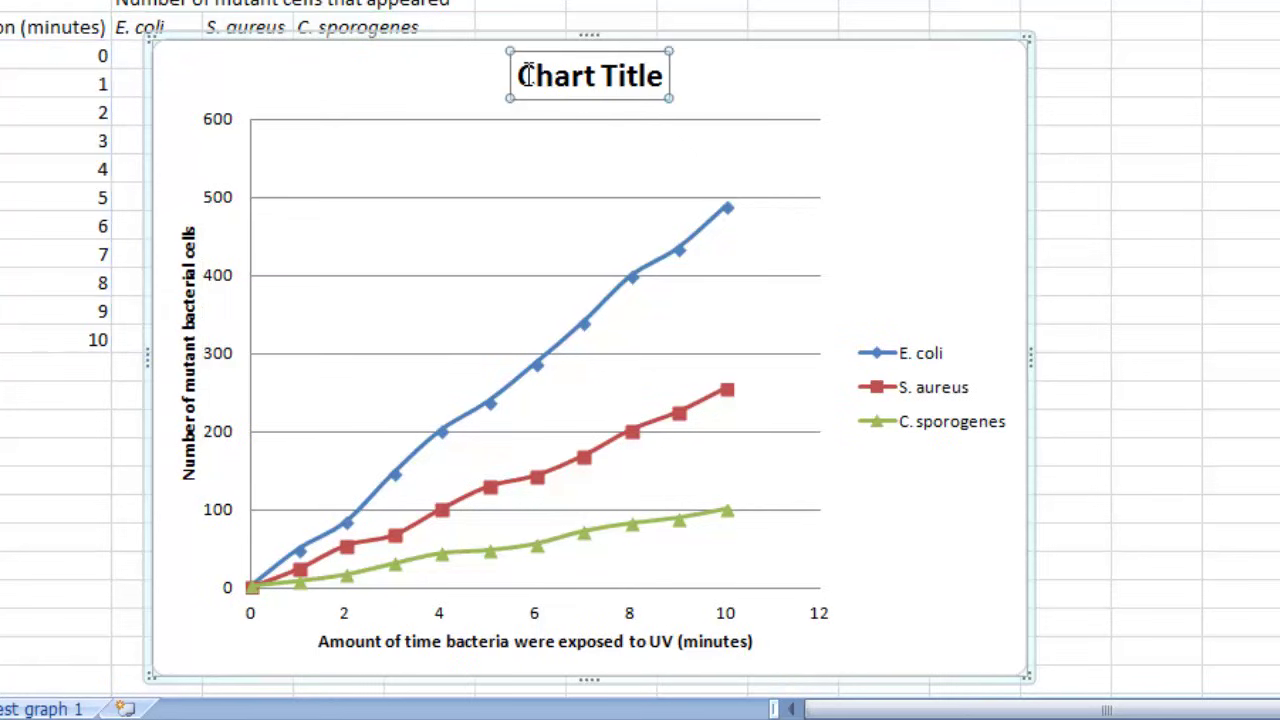
{"action": "type", "text": "The effect of UV exposure on the appearance of mutant cells in 3 different bacterial populations"}
{"action": "key", "text": "Return"}
{"action": "left_click", "coordinate": [991, 580]}
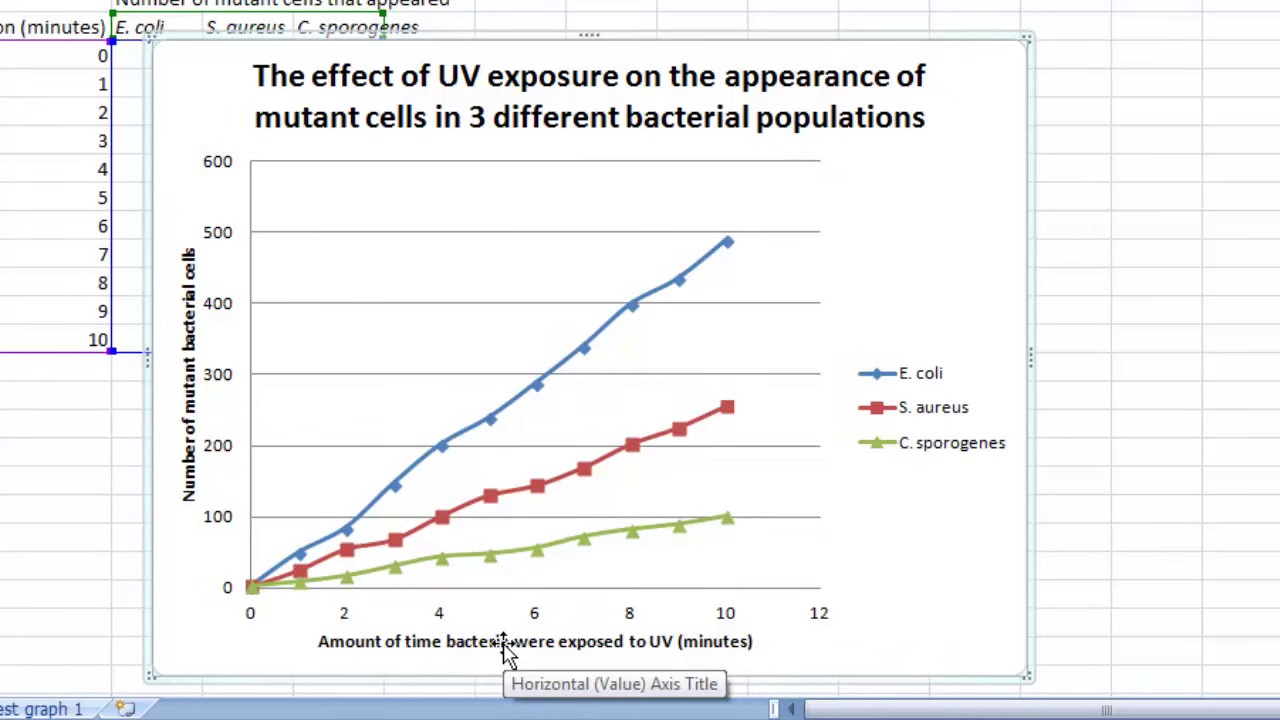
- Set the horizontal axis title's font size to 12
{"action": "left_click", "coordinate": [392, 648]}
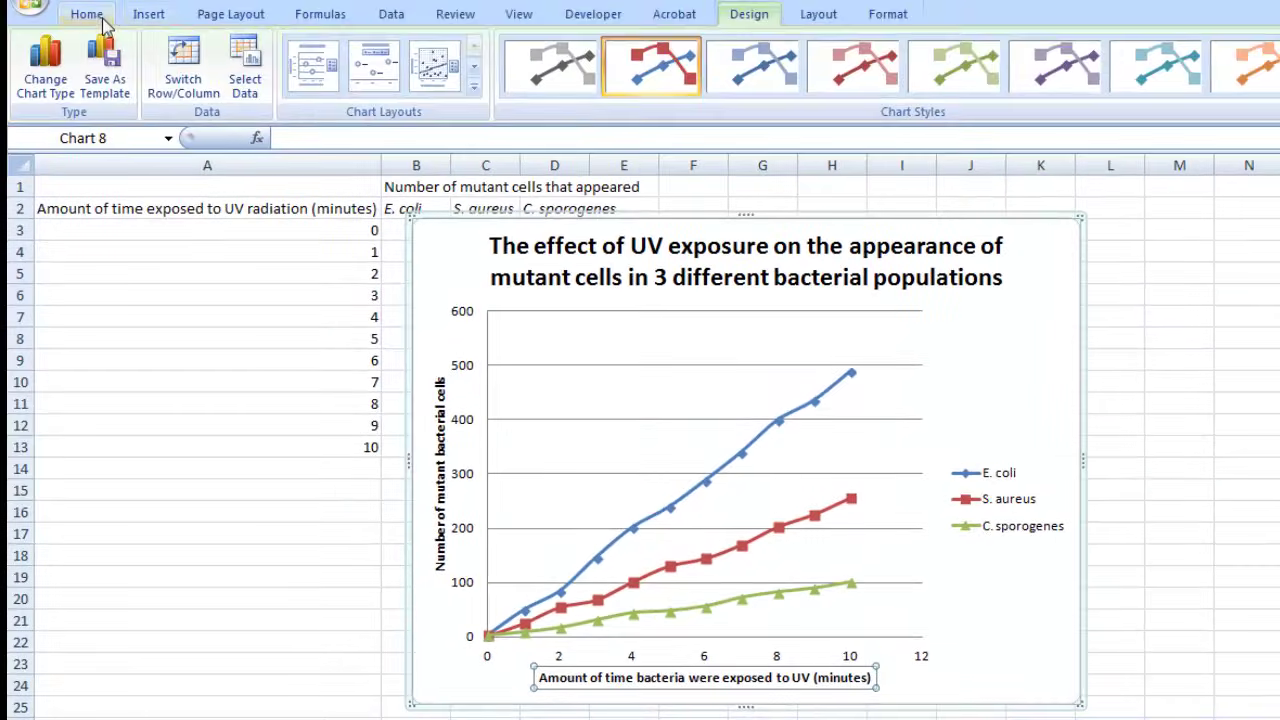
{"action": "left_click", "coordinate": [98, 20]}
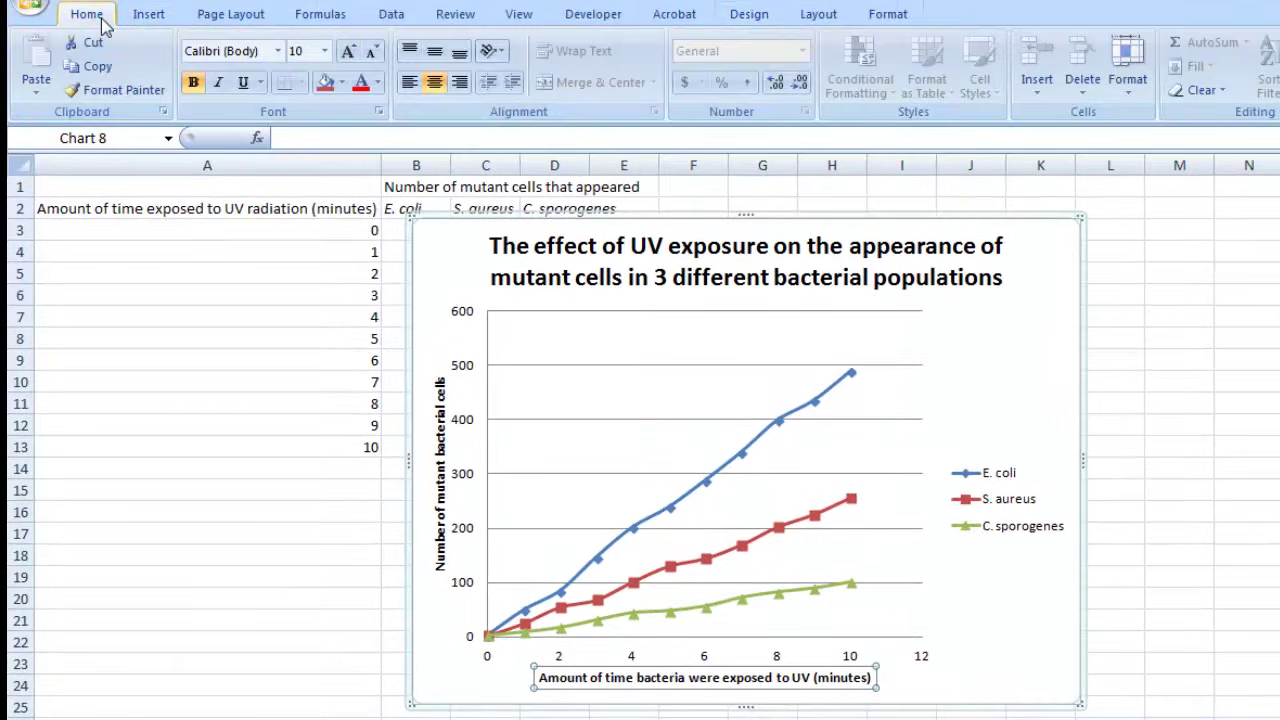
{"action": "left_click", "coordinate": [326, 51]}
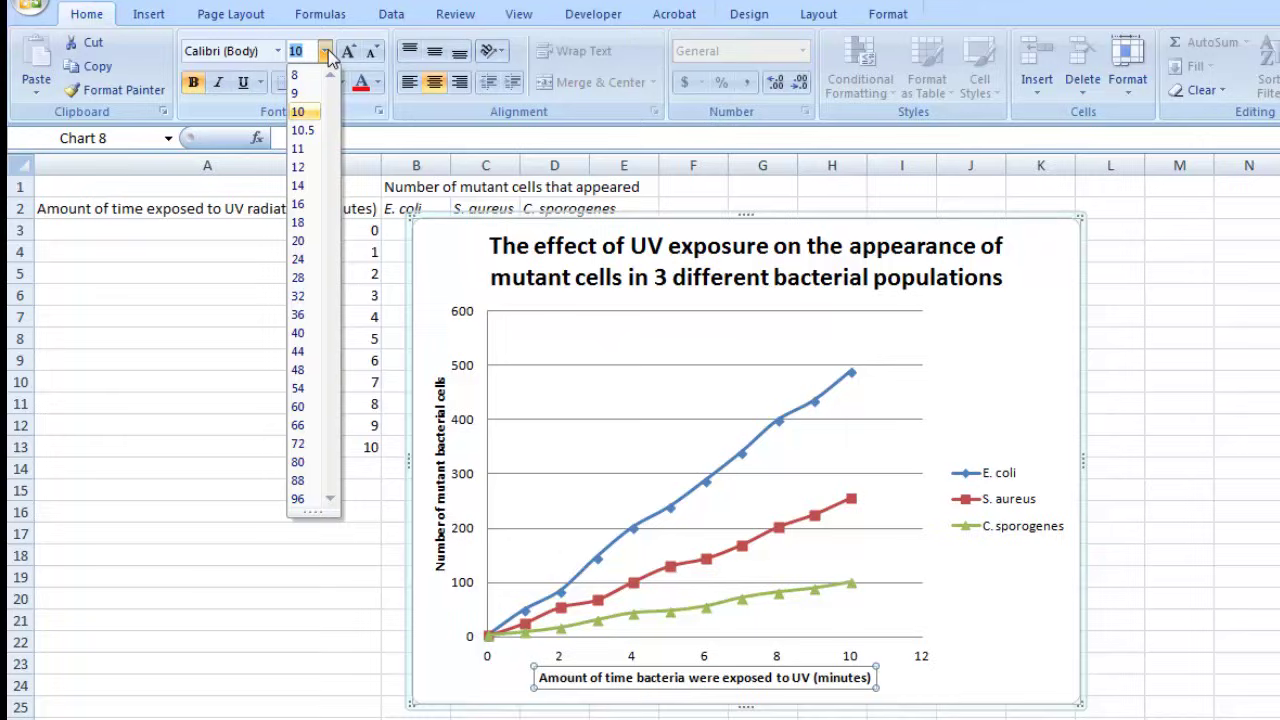
{"action": "left_click", "coordinate": [302, 170]}
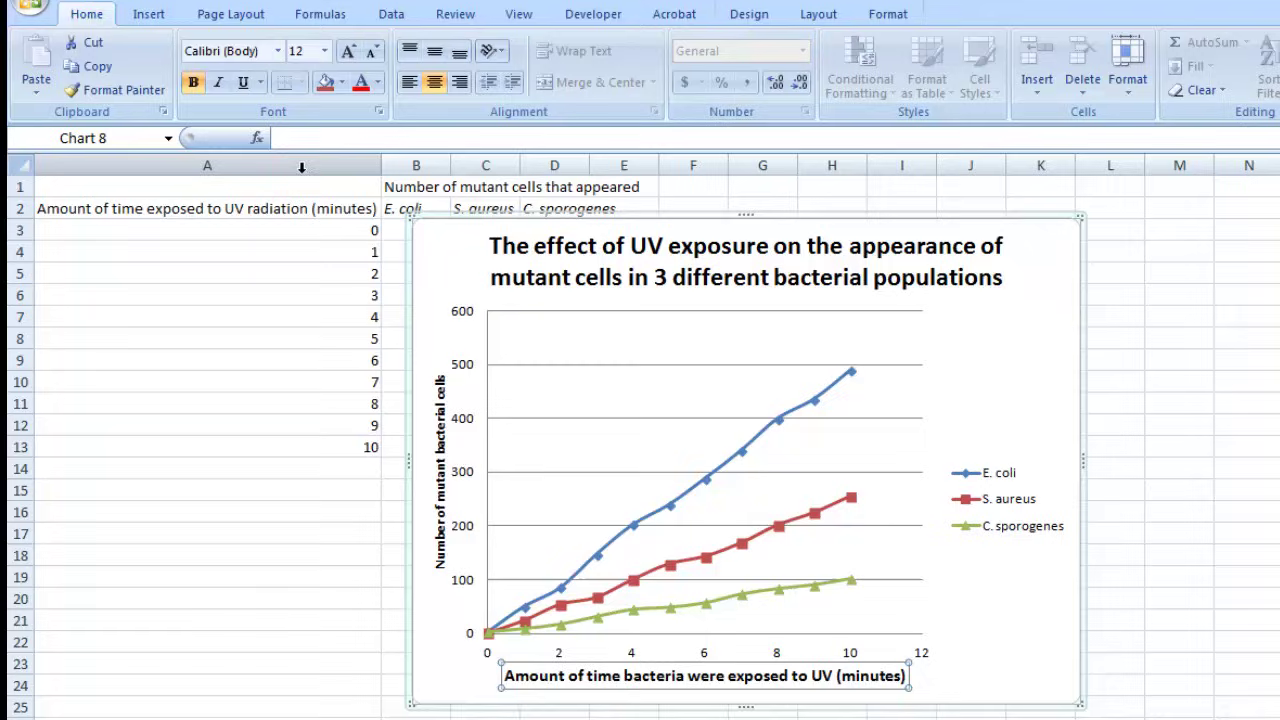
{"action": "left_click", "coordinate": [449, 592]}
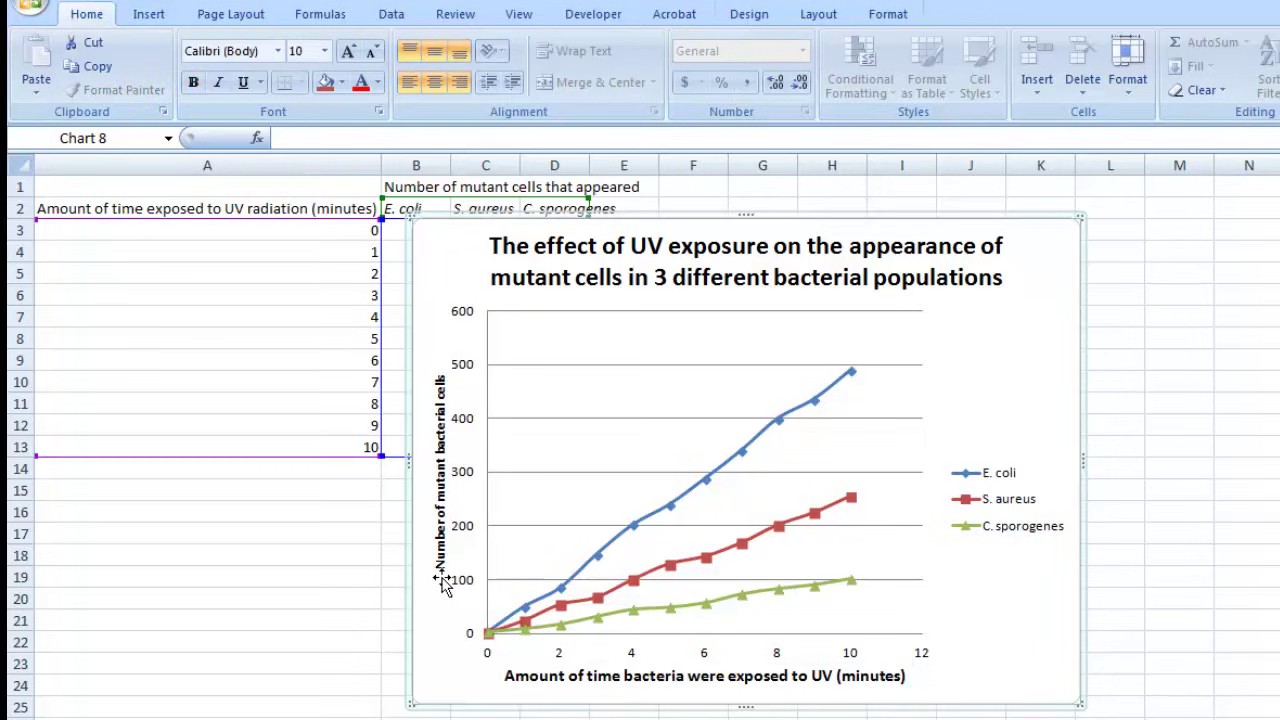
- Set the vertical axis title's font size to 12
{"action": "left_click", "coordinate": [442, 566]}
{"action": "left_click", "coordinate": [325, 51]}
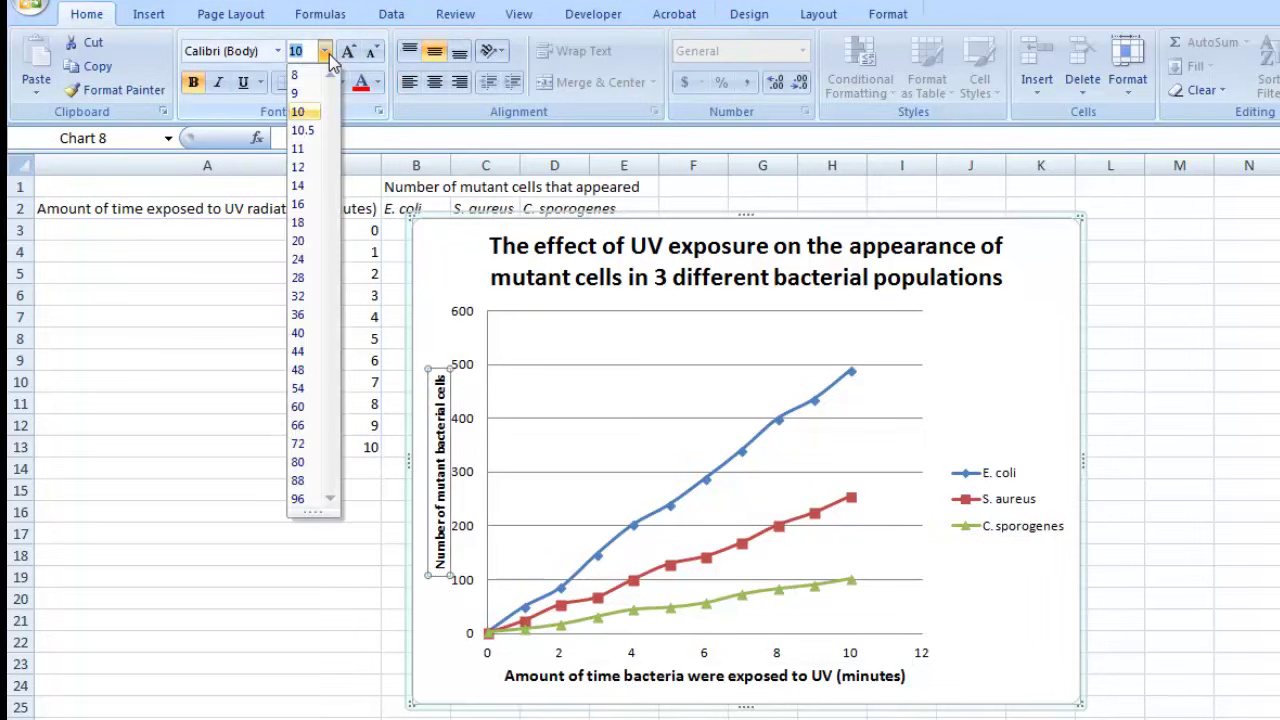
{"action": "left_click", "coordinate": [305, 170]}
{"action": "left_click", "coordinate": [953, 677]}
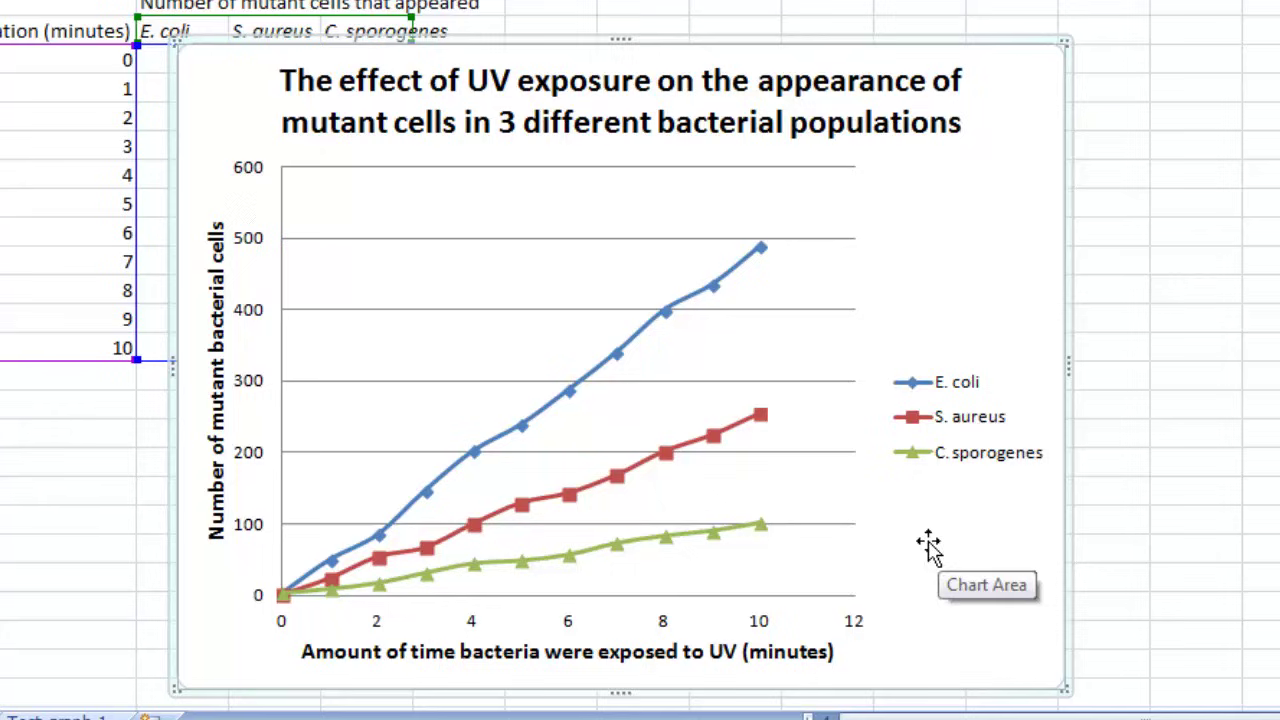
{"action": "mouse_move", "coordinate": [757, 262]}
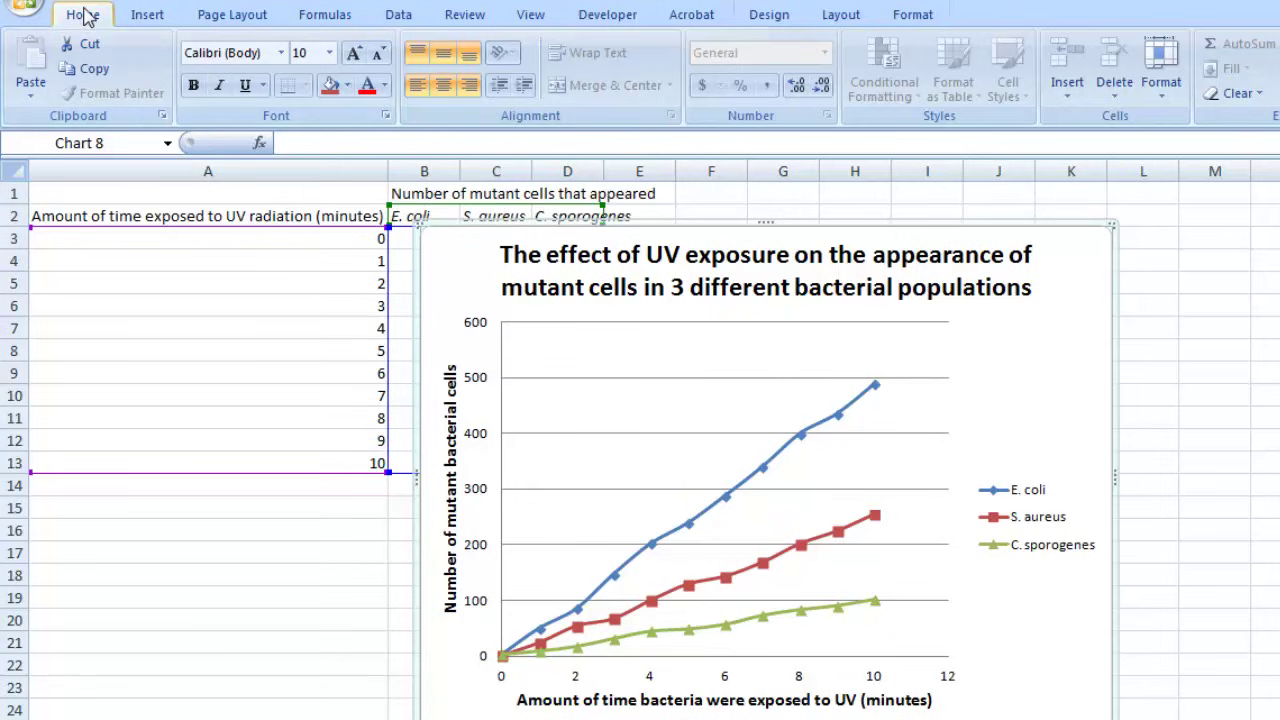
- Draw a text box beside the end of the E. coli line
{"action": "left_click", "coordinate": [144, 15]}
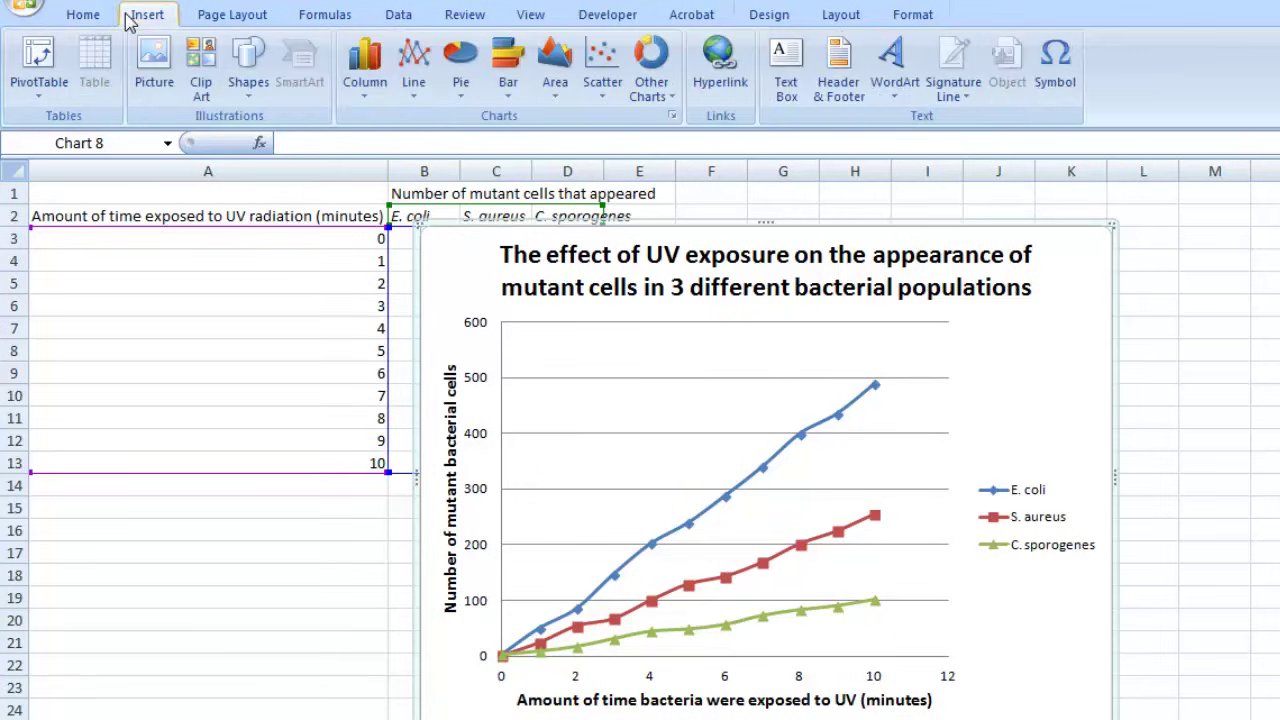
{"action": "left_click", "coordinate": [248, 92]}
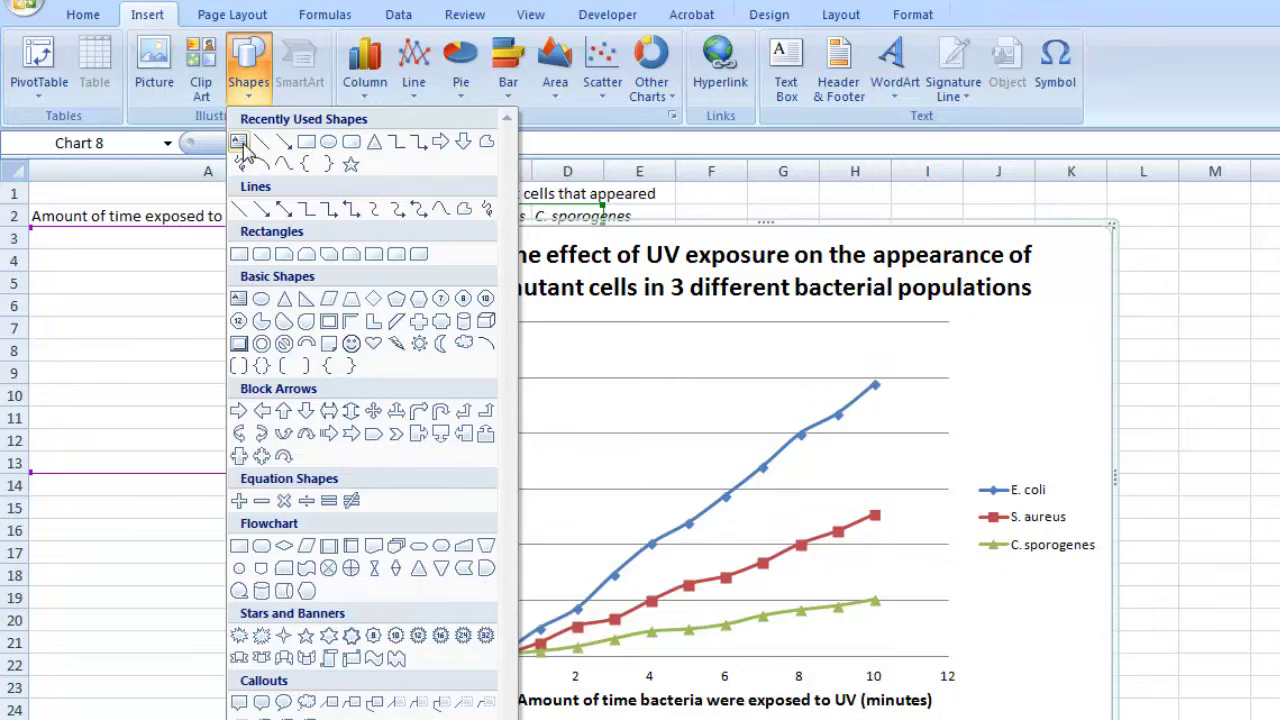
{"action": "left_click", "coordinate": [240, 143]}
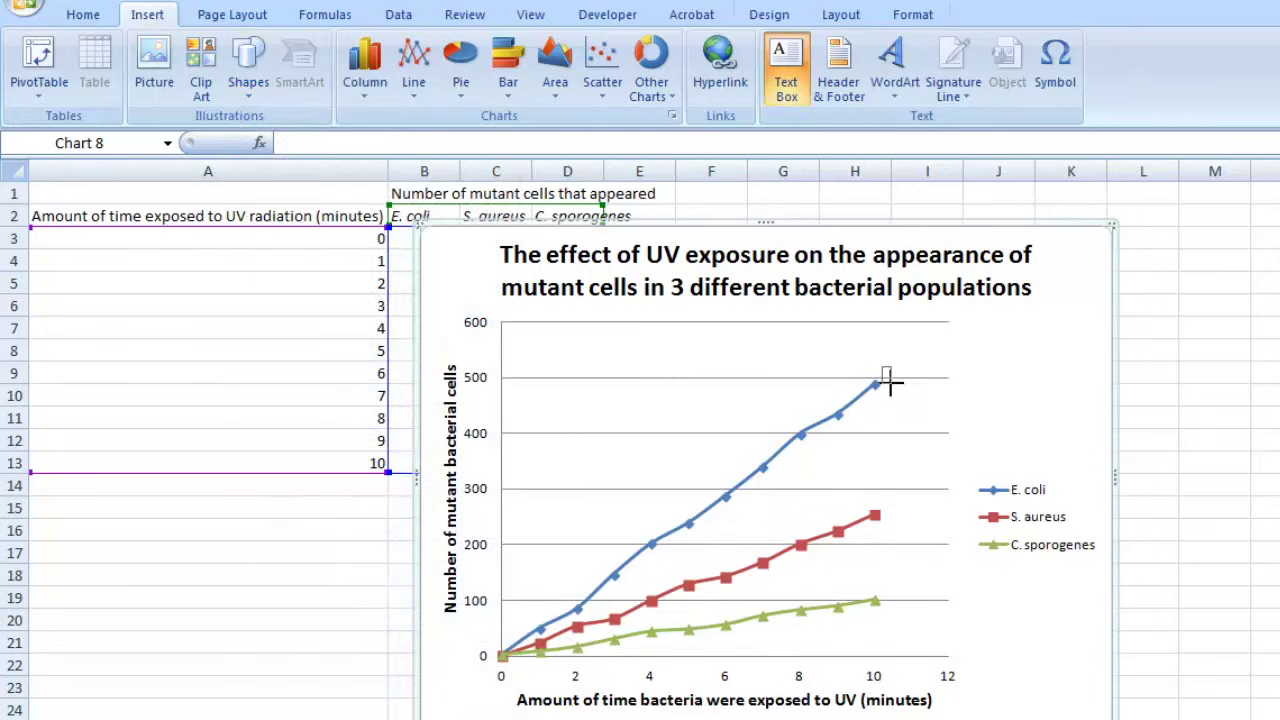
{"action": "left_click_drag", "start_coordinate": [882, 367], "coordinate": [1100, 413]}
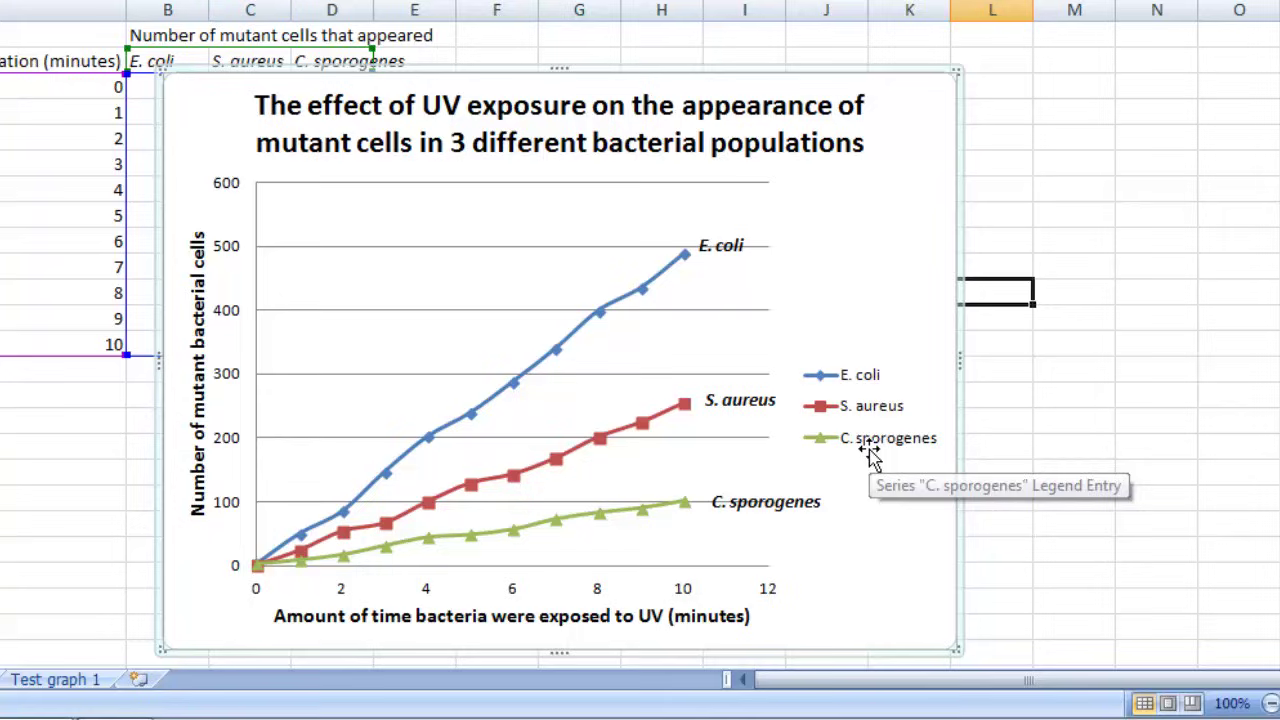
- Delete the legend and move the E. coli label beside its line's last point
{"action": "right_click", "coordinate": [871, 452]}
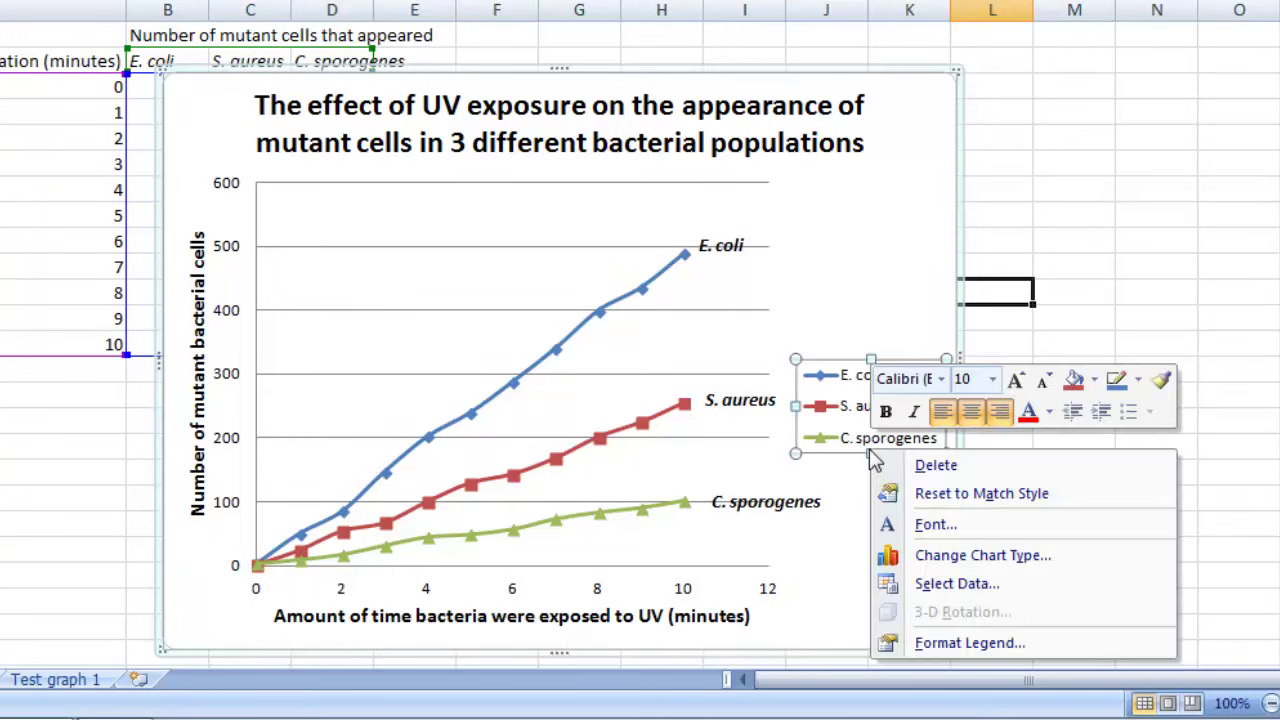
{"action": "left_click", "coordinate": [950, 466]}
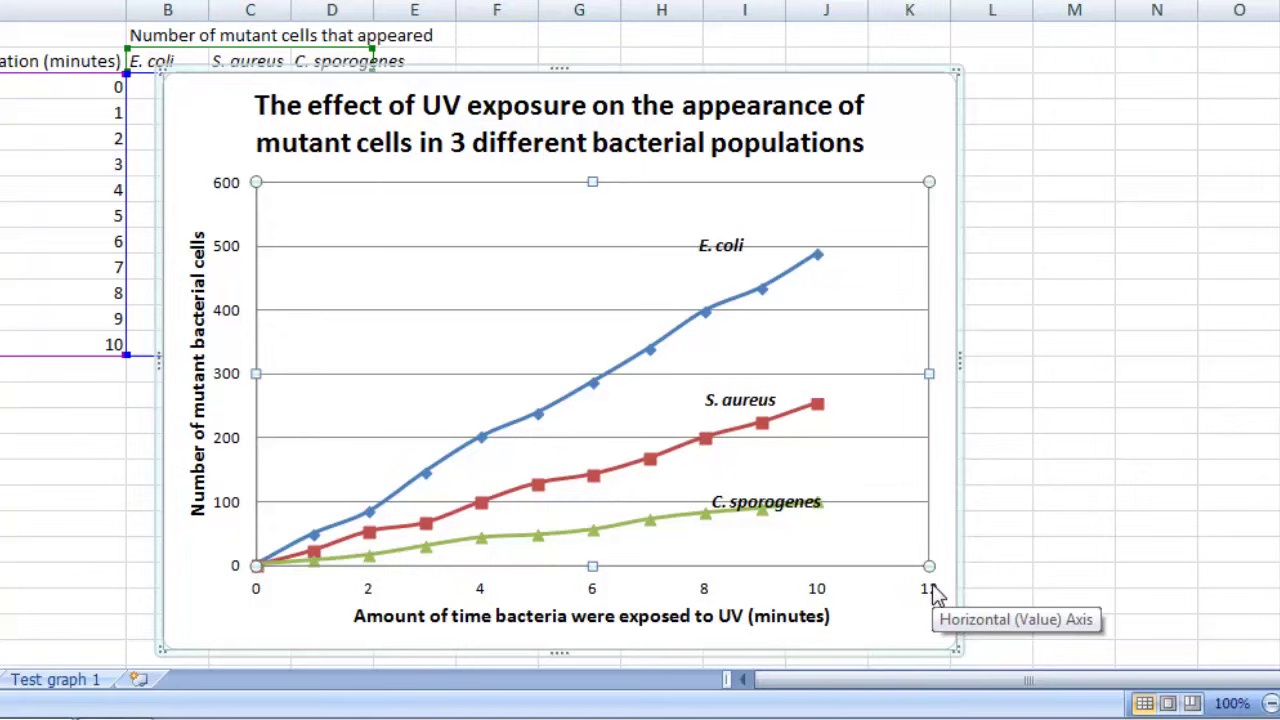
{"action": "left_click", "coordinate": [750, 250]}
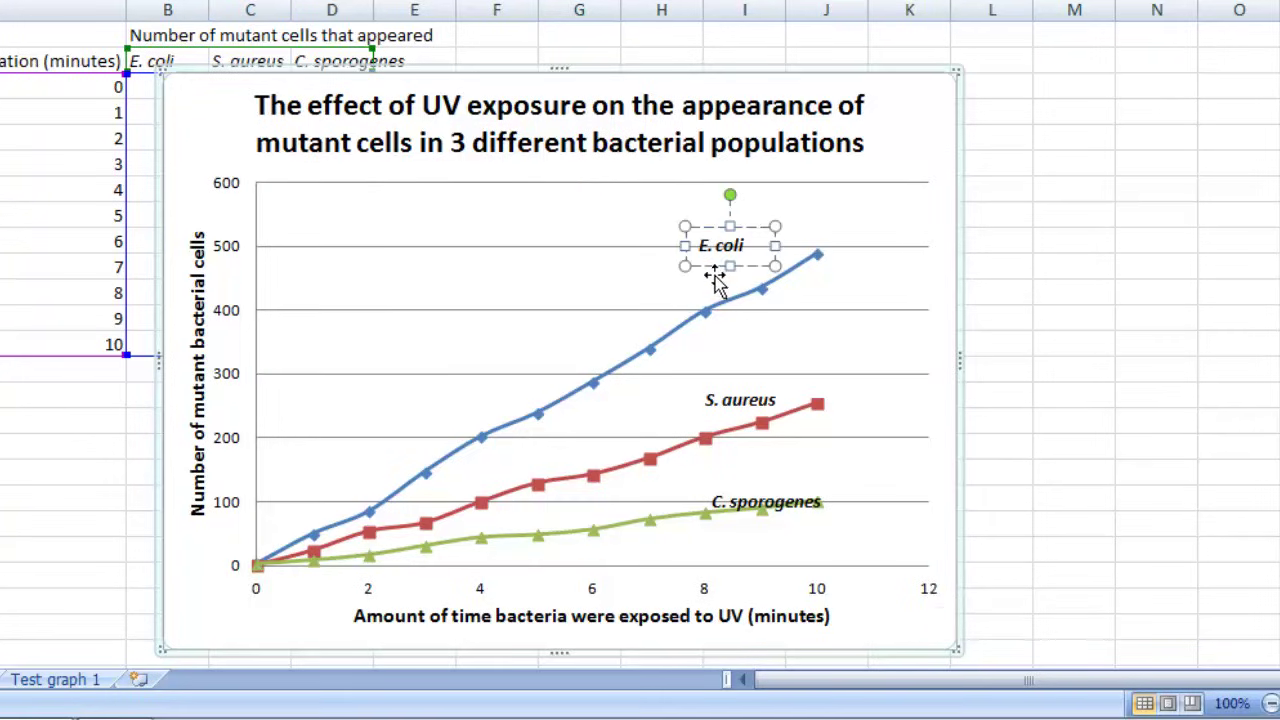
{"action": "left_click_drag", "start_coordinate": [709, 272], "coordinate": [836, 266]}
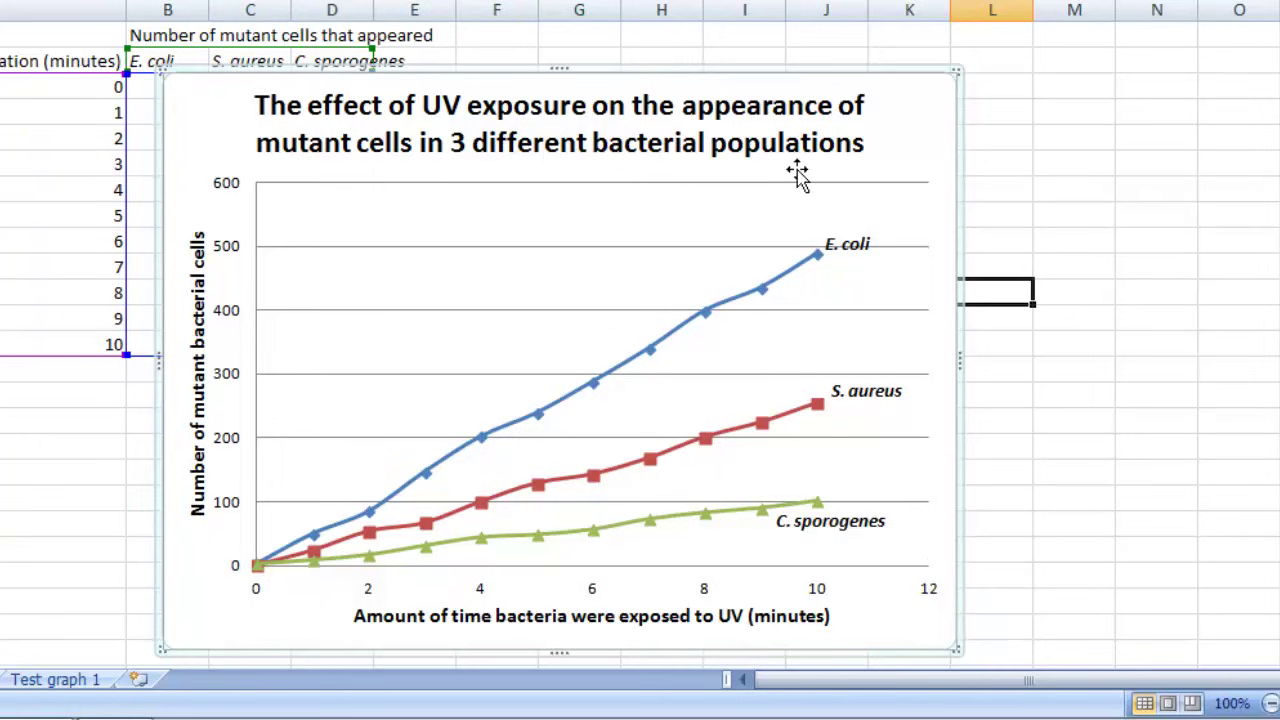
- Move the chart onto a new sheet named Chart1
{"action": "right_click", "coordinate": [799, 174]}
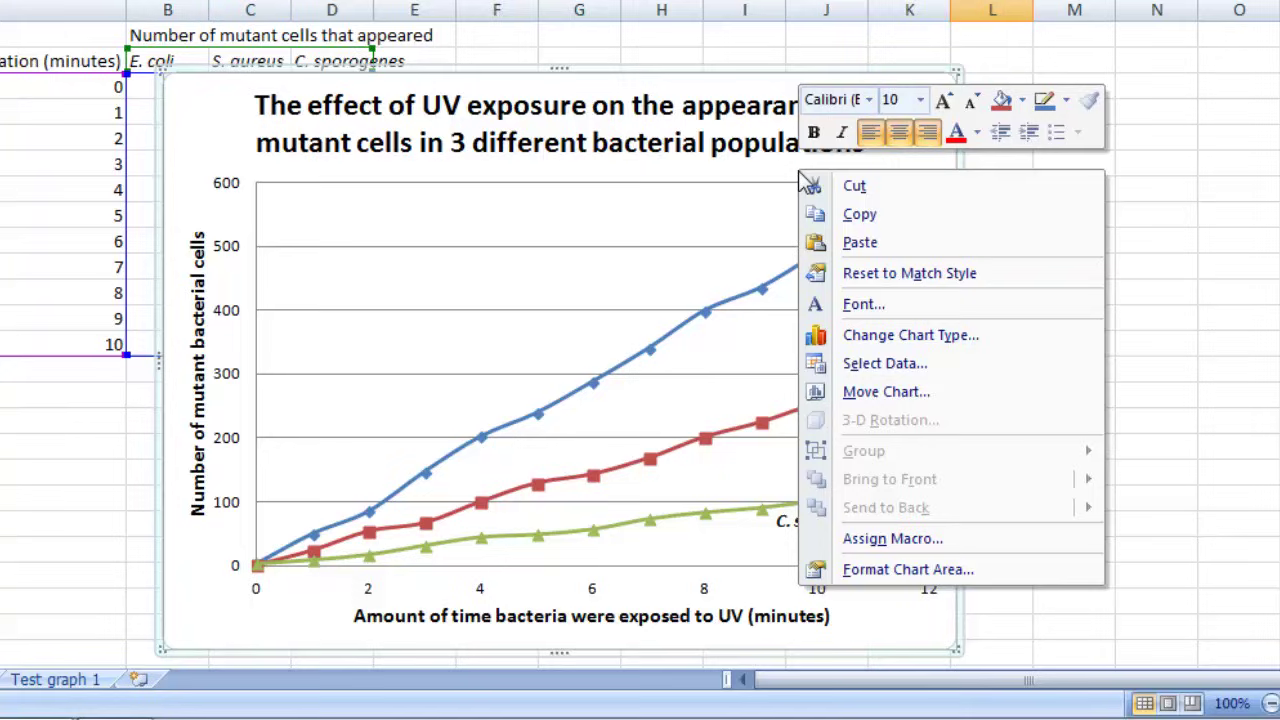
{"action": "left_click", "coordinate": [886, 392]}
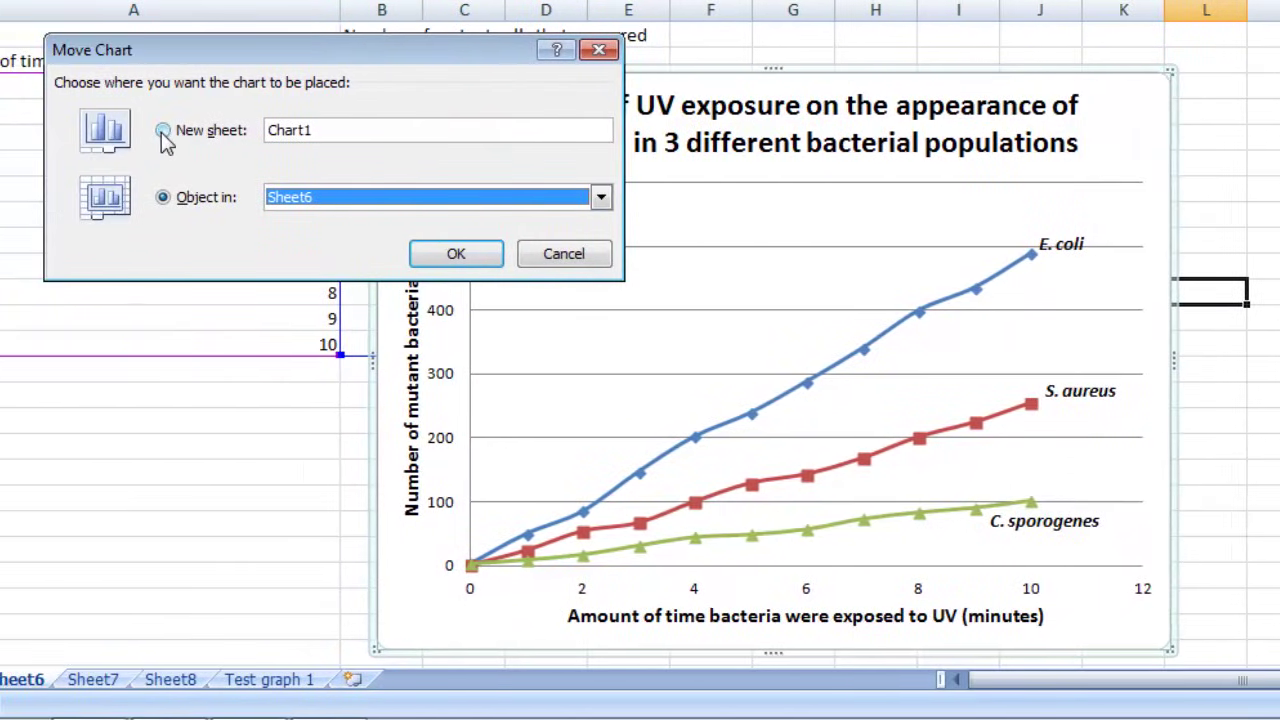
{"action": "left_click", "coordinate": [163, 131]}
{"action": "left_click", "coordinate": [465, 262]}
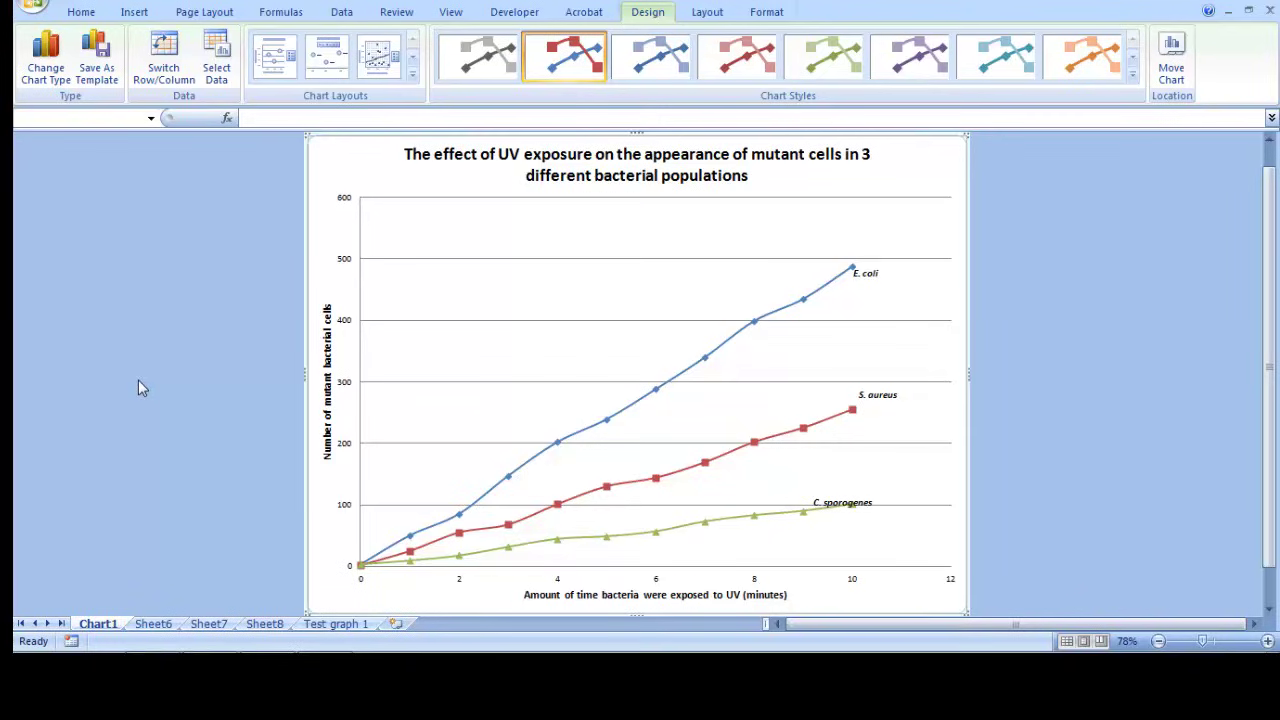
- Deselect the chart by clicking off it
{"action": "left_click", "coordinate": [138, 379]}
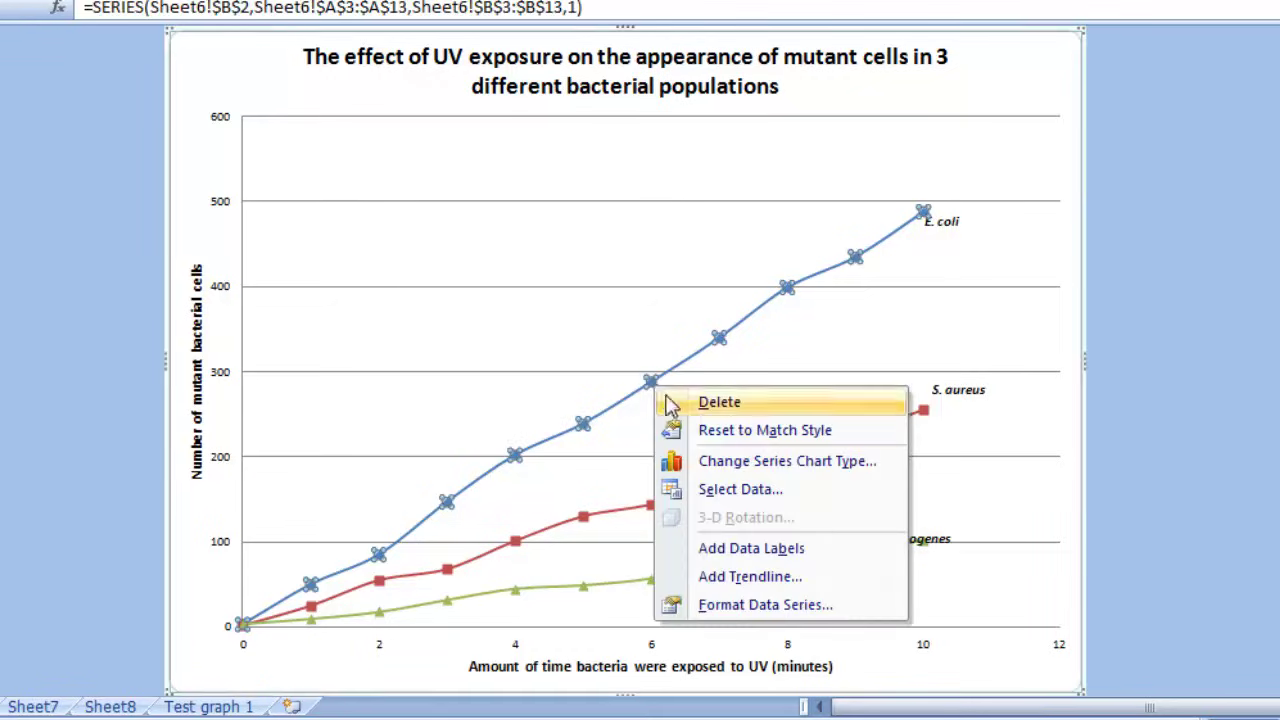
- Add a linear E. coli trendline displaying its equation y = 48.9x - 1.2273
{"action": "left_click", "coordinate": [805, 580]}
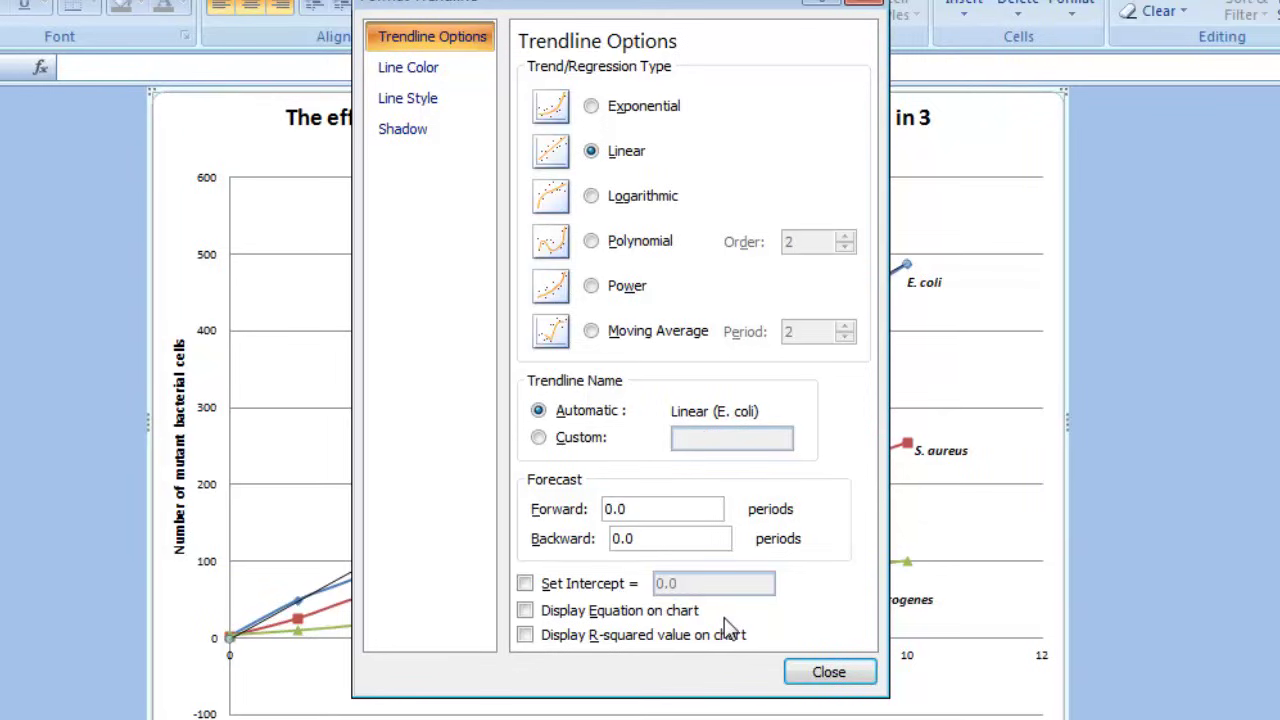
{"action": "left_click", "coordinate": [525, 612]}
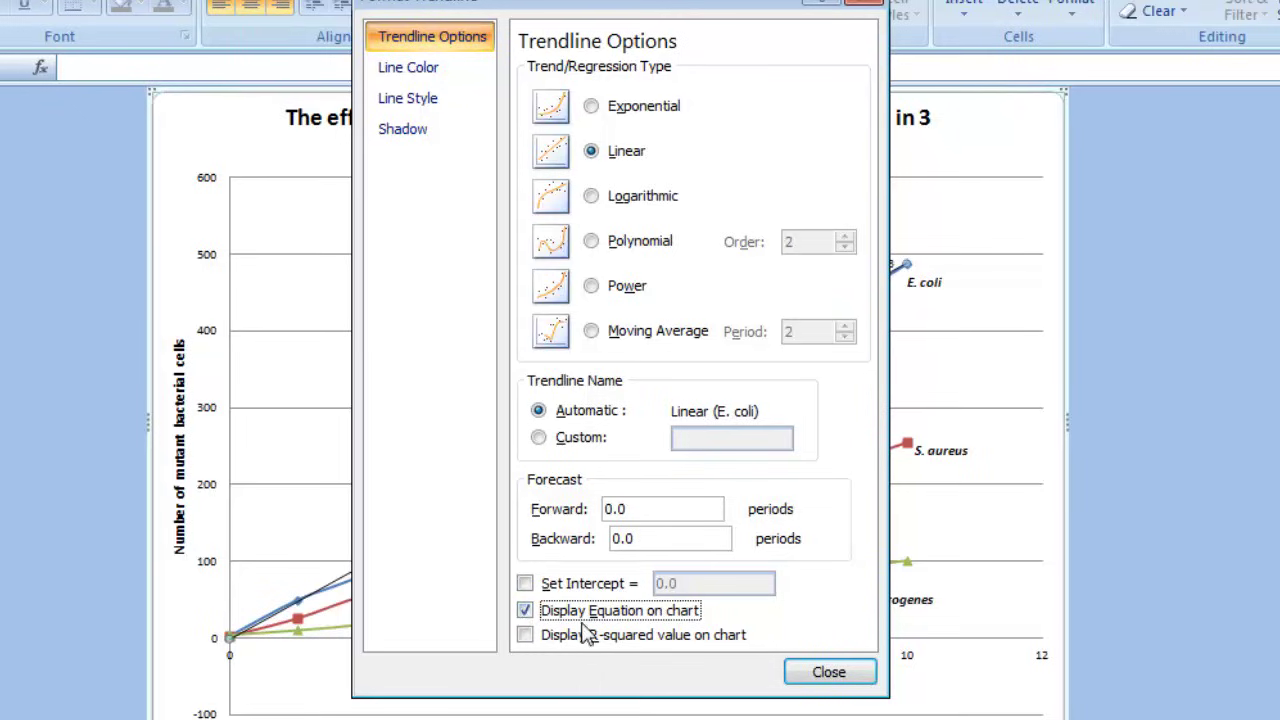
{"action": "left_click", "coordinate": [829, 672]}
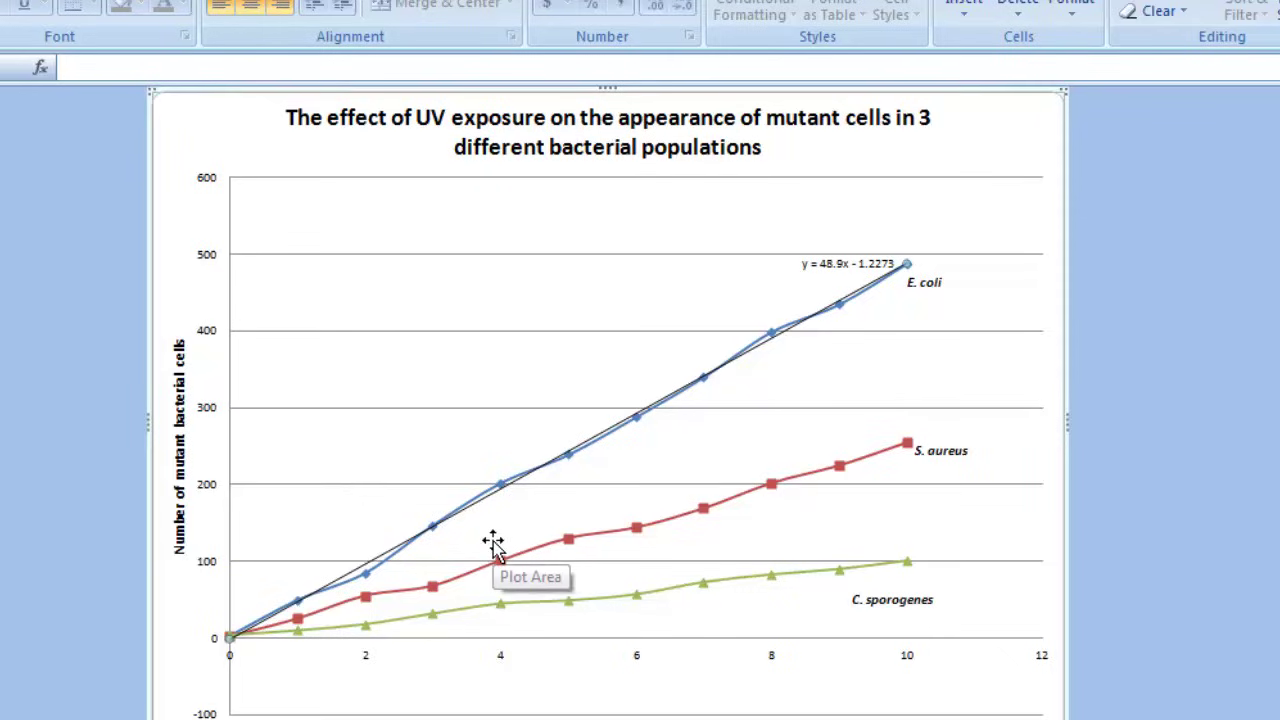
{"action": "mouse_move", "coordinate": [508, 563]}
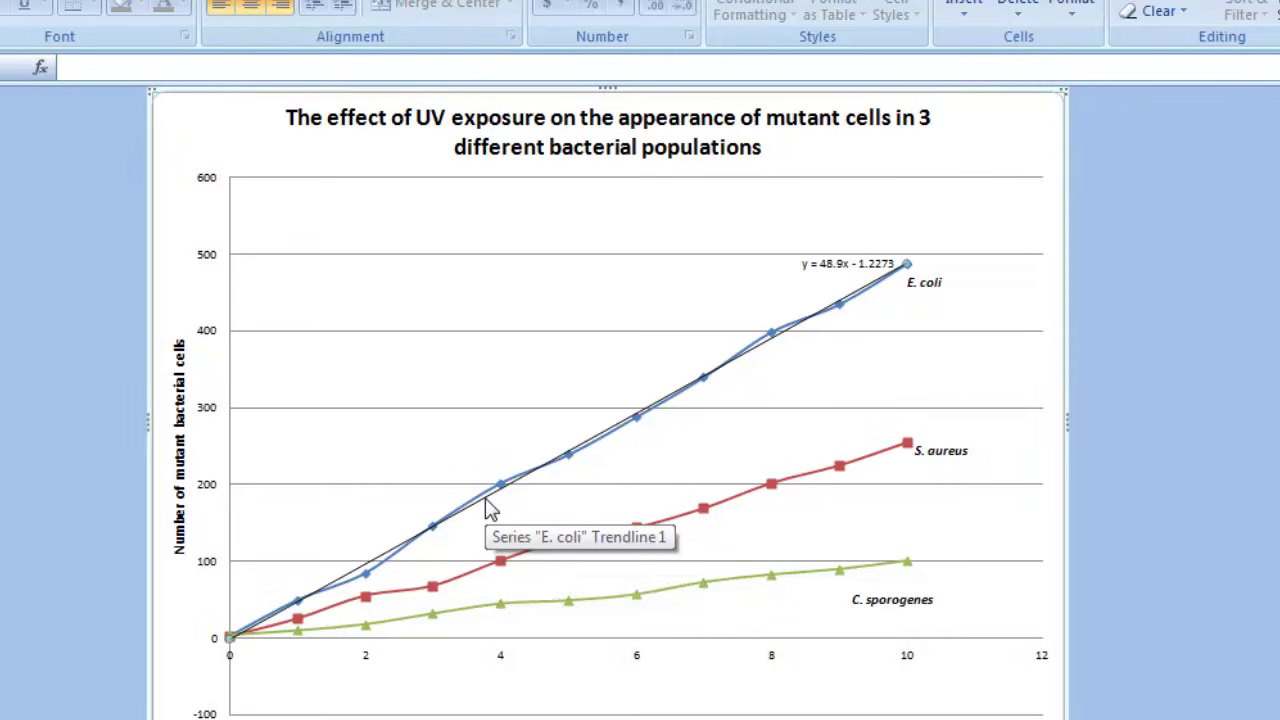
- Set the E. coli trendline's line width to 2.5 pt
{"action": "right_click", "coordinate": [490, 510]}
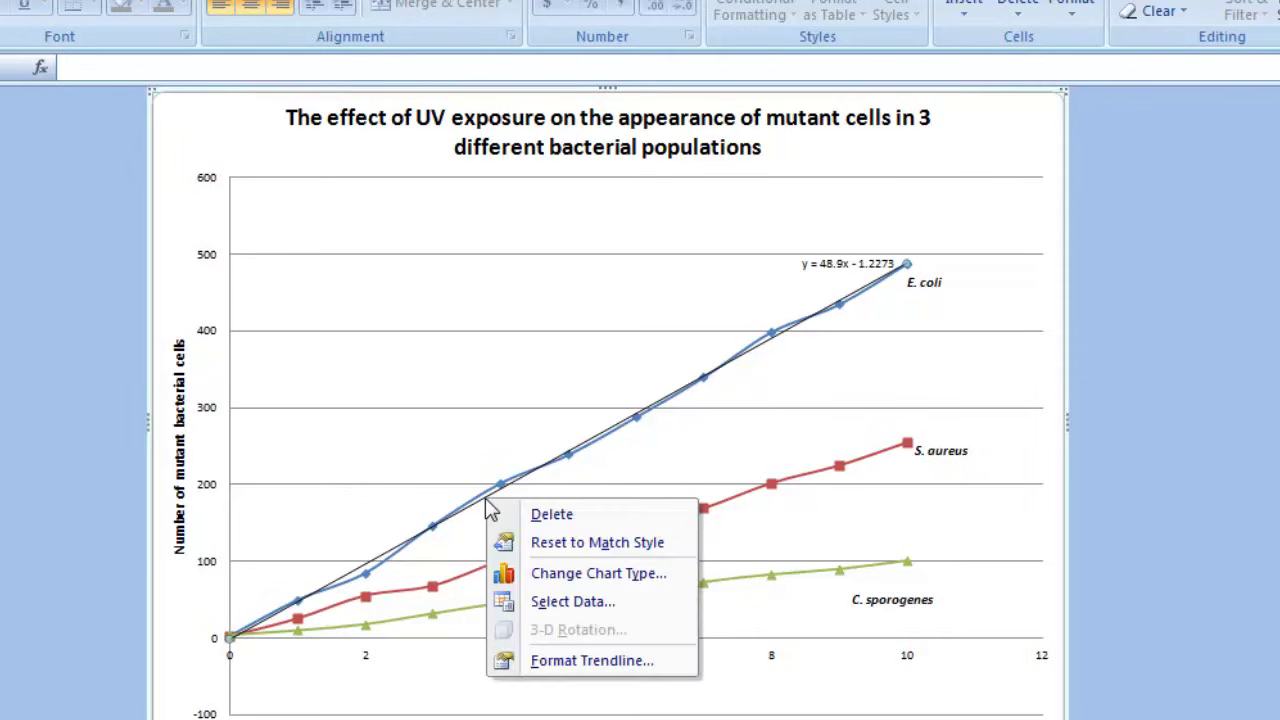
{"action": "left_click", "coordinate": [624, 650]}
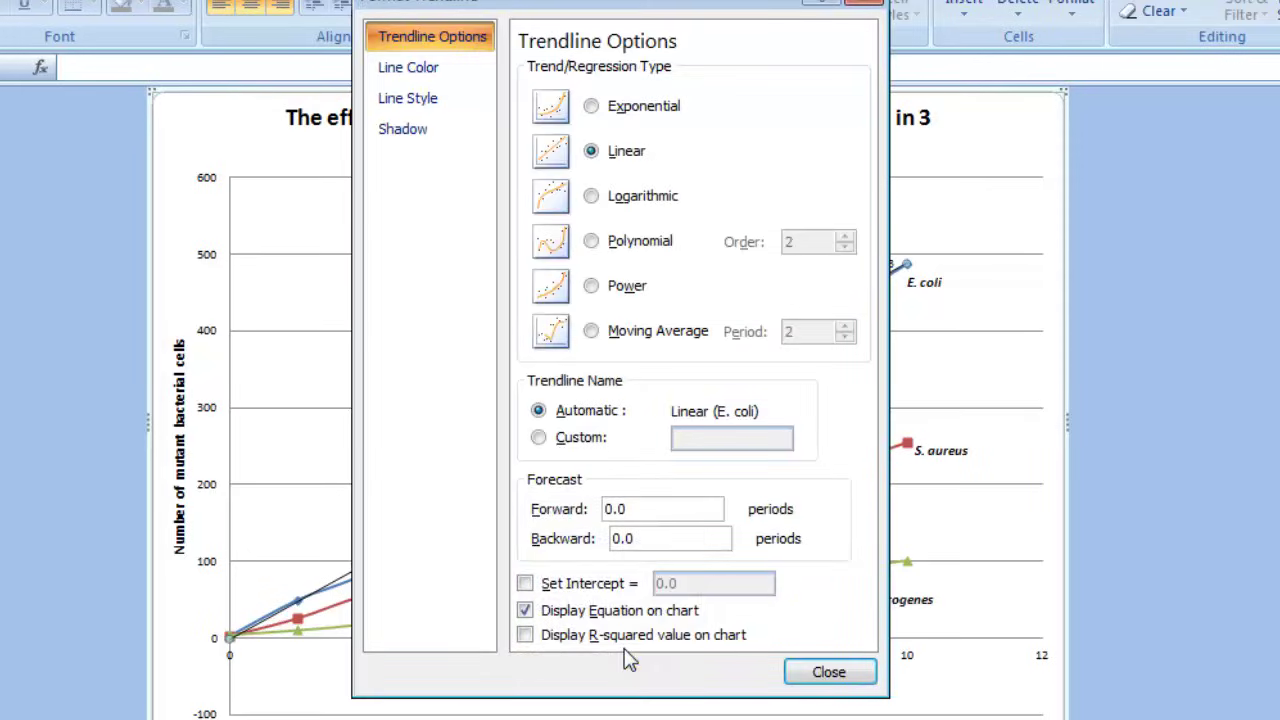
{"action": "left_click", "coordinate": [440, 117]}
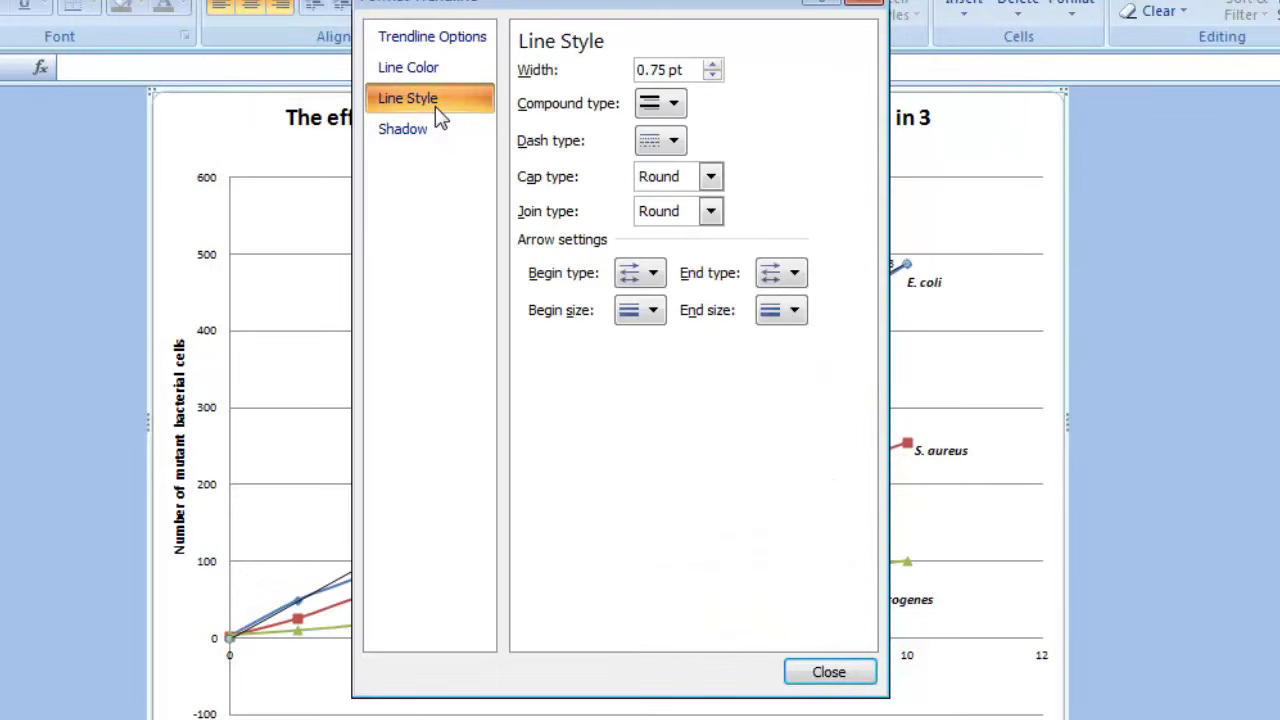
{"action": "left_click", "coordinate": [710, 65]}
{"action": "left_click", "coordinate": [710, 65]}
{"action": "left_click", "coordinate": [710, 65]}
{"action": "left_click", "coordinate": [710, 65]}
{"action": "left_click", "coordinate": [710, 65]}
{"action": "left_click", "coordinate": [710, 65]}
{"action": "left_click", "coordinate": [712, 66]}
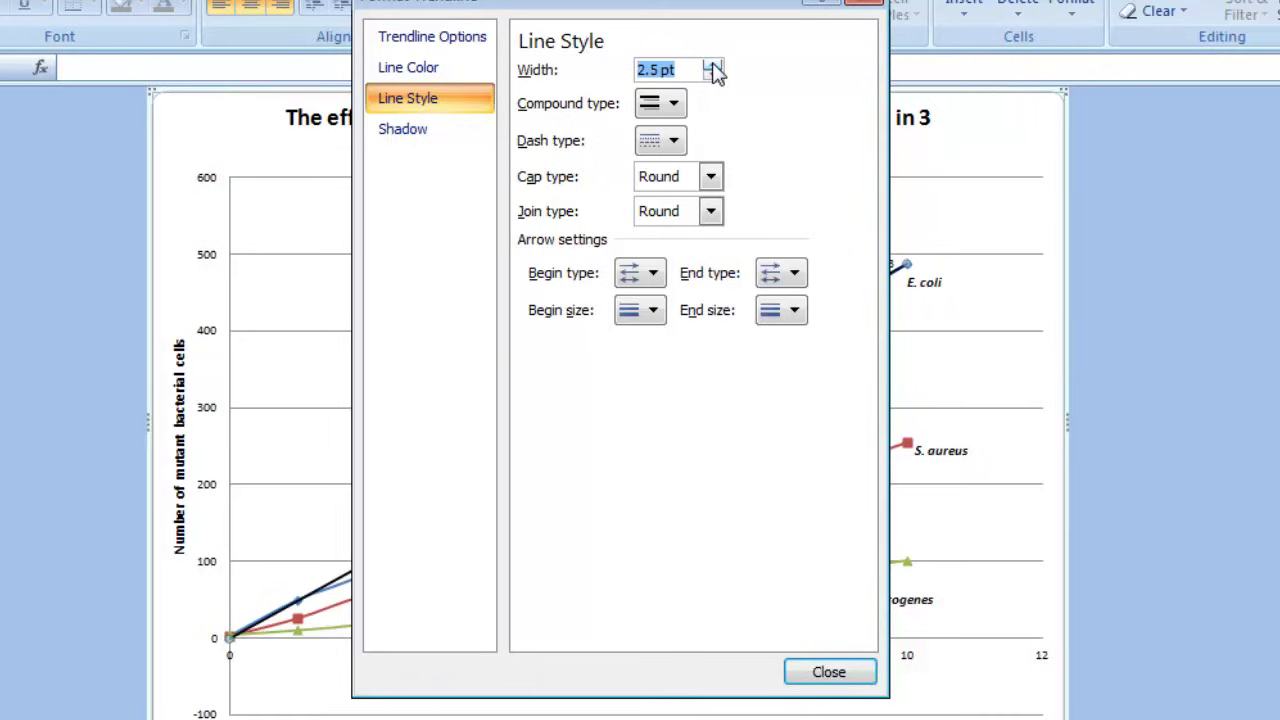
{"action": "left_click", "coordinate": [823, 674]}
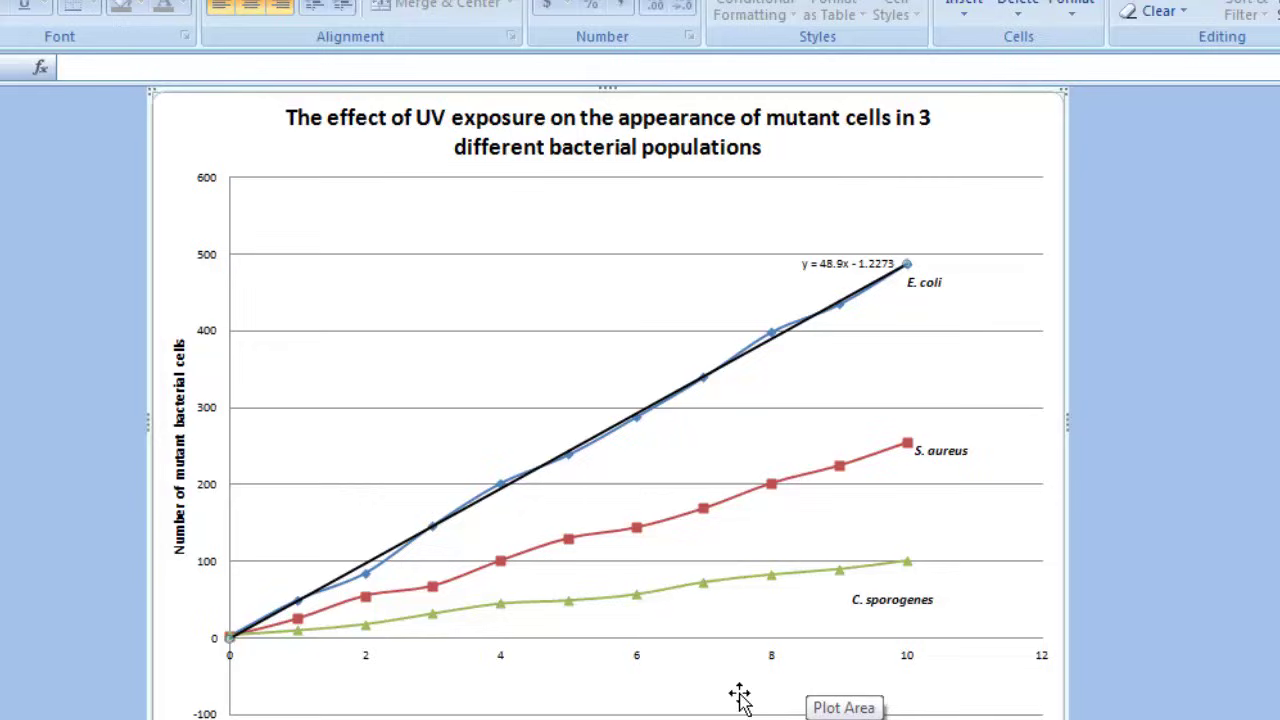